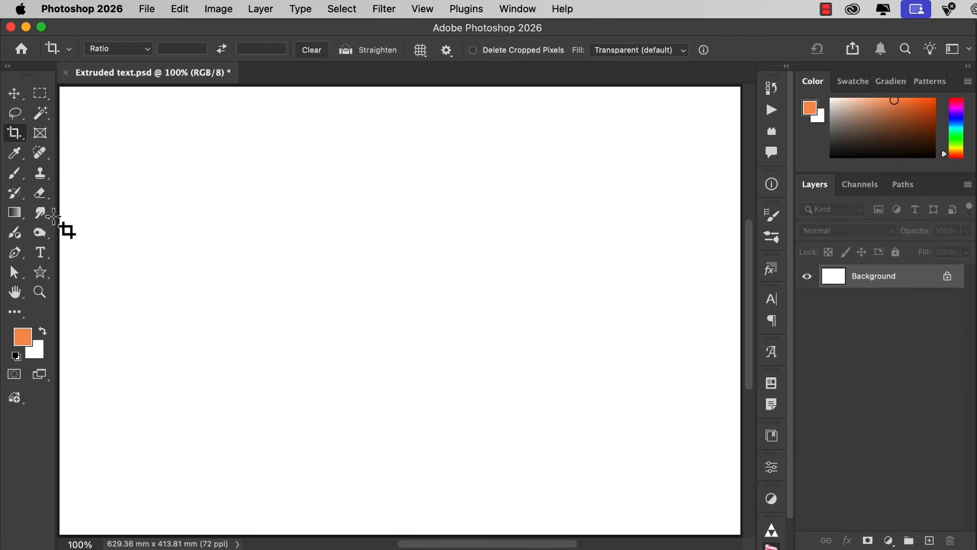
Add the word "TYPE" as a new text layer across the upper part of the white canvas
left_click(37, 255)
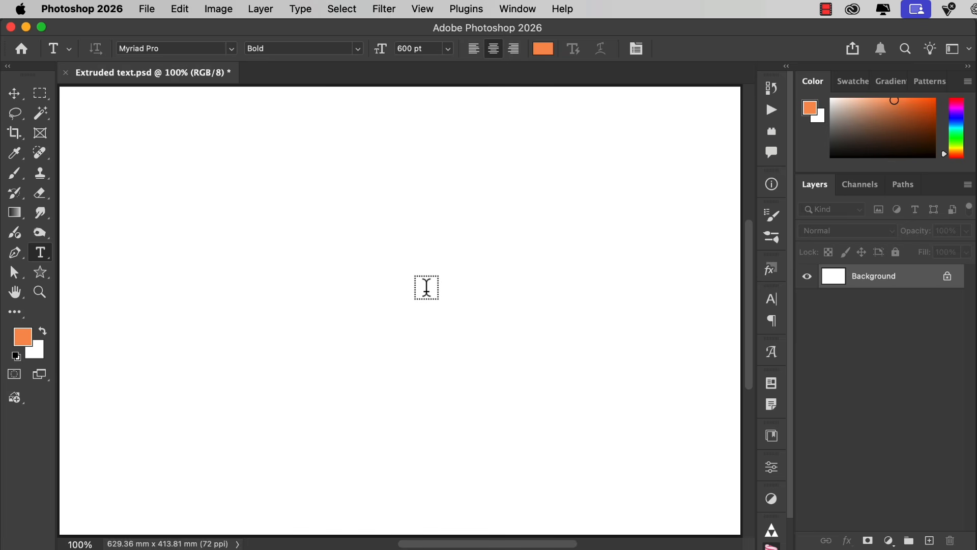
left_click(393, 304)
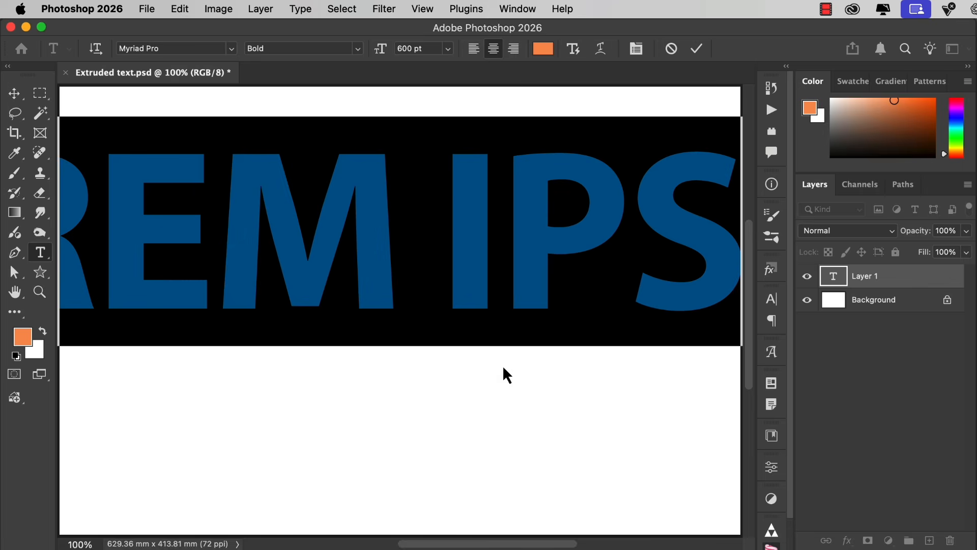
type("TYPE")
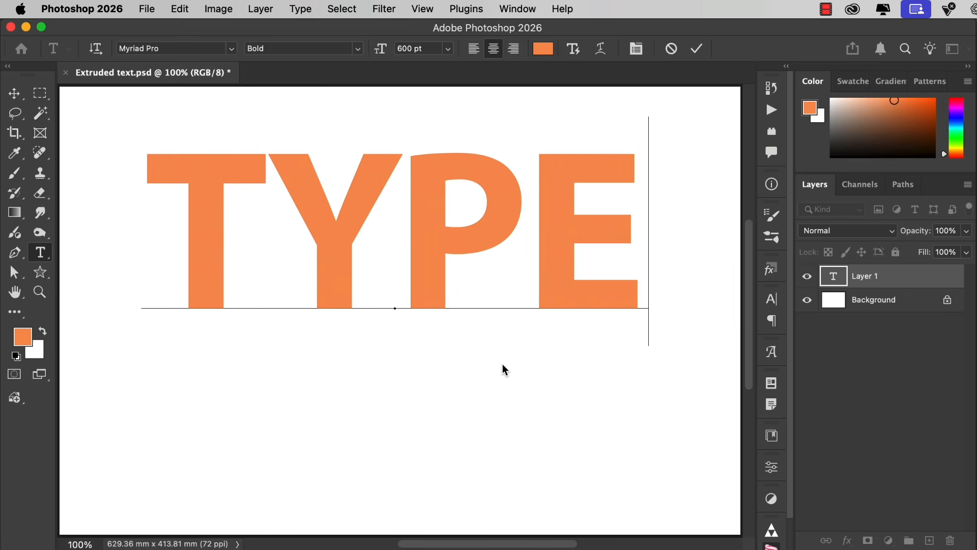
key("super+Return")
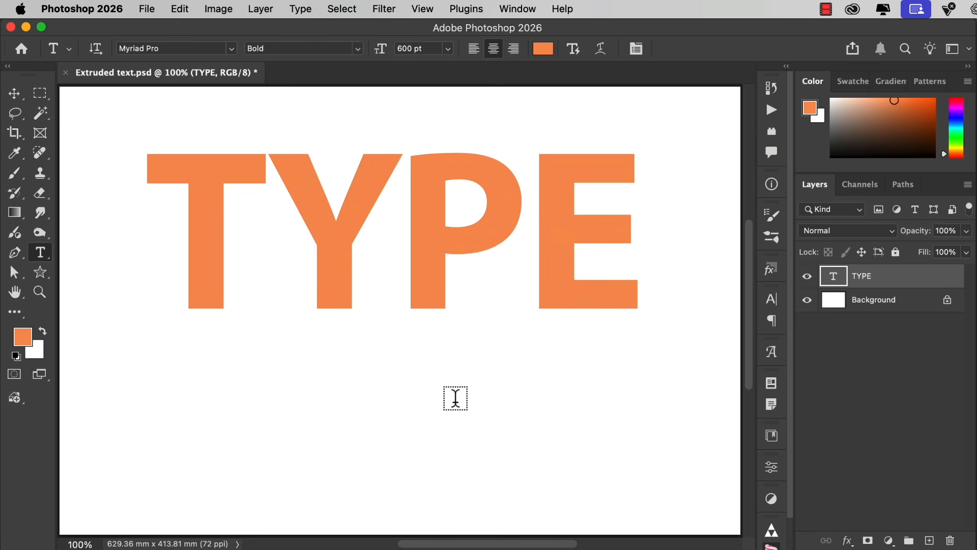
Convert the TYPE text layer to a smart object
left_click(262, 10)
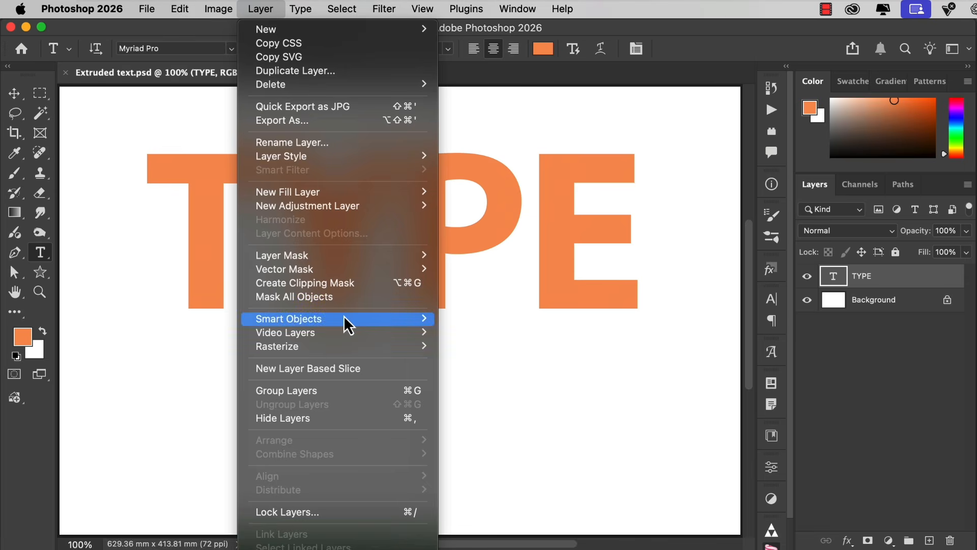
mouse_move(417, 322)
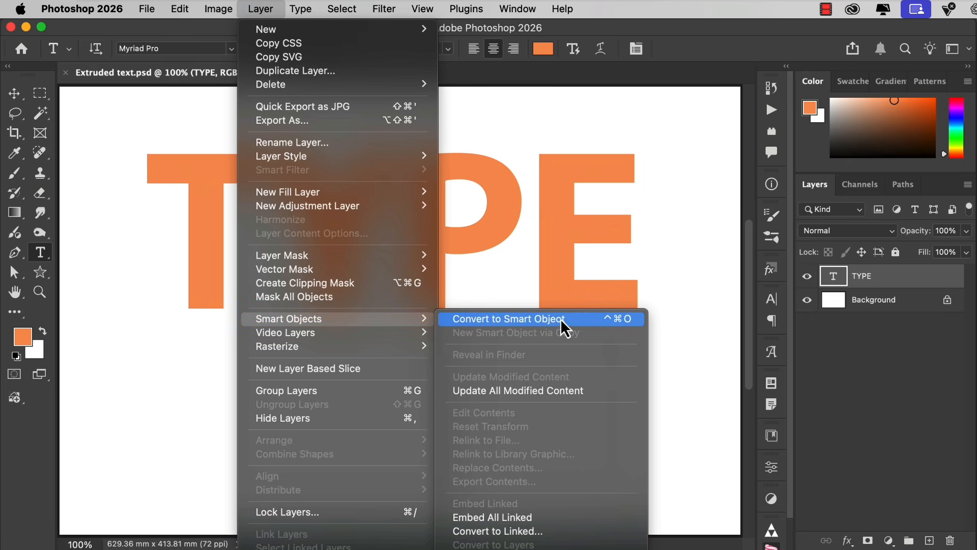
left_click(577, 321)
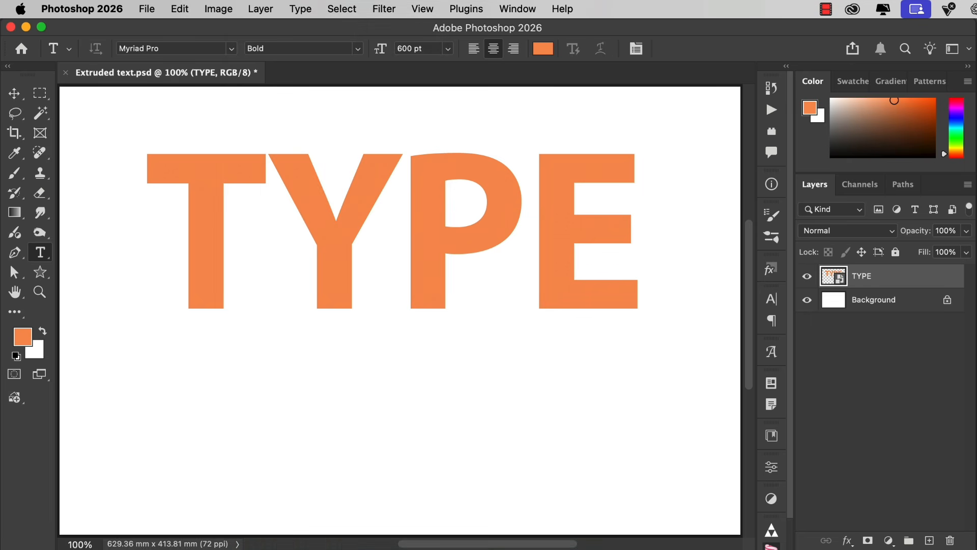
Duplicate the TYPE smart object 20 times, nudging each successive copy one pixel down and one pixel left to build an extrusion
left_click(15, 94)
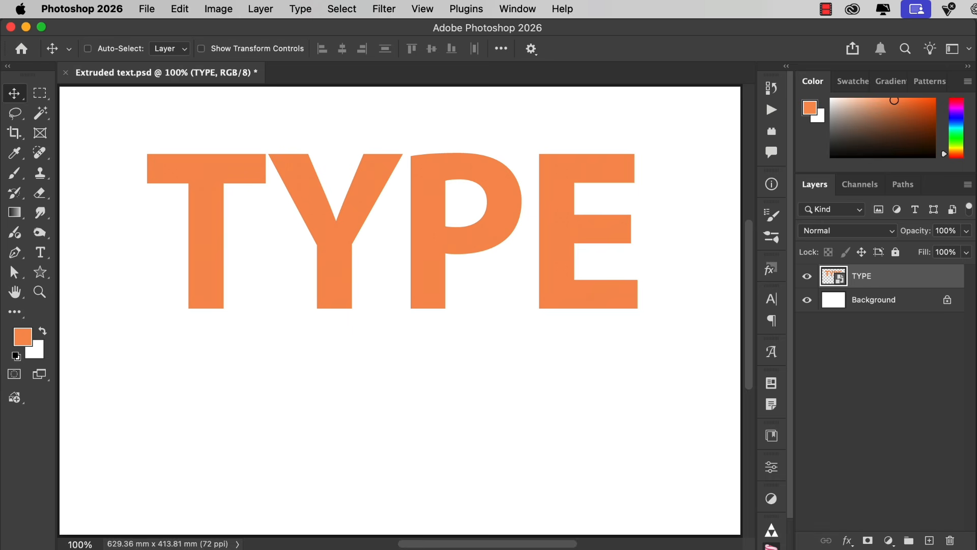
key("super+j")
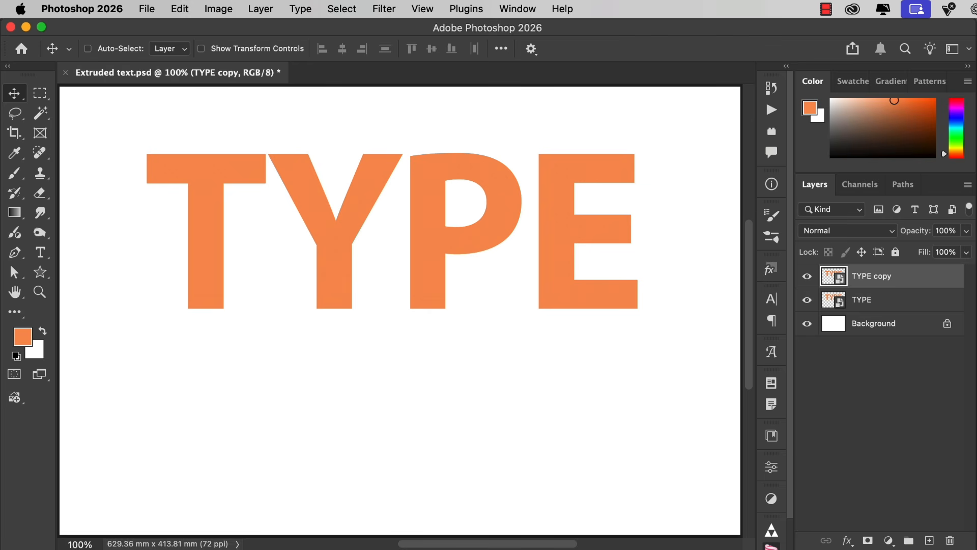
key("Down")
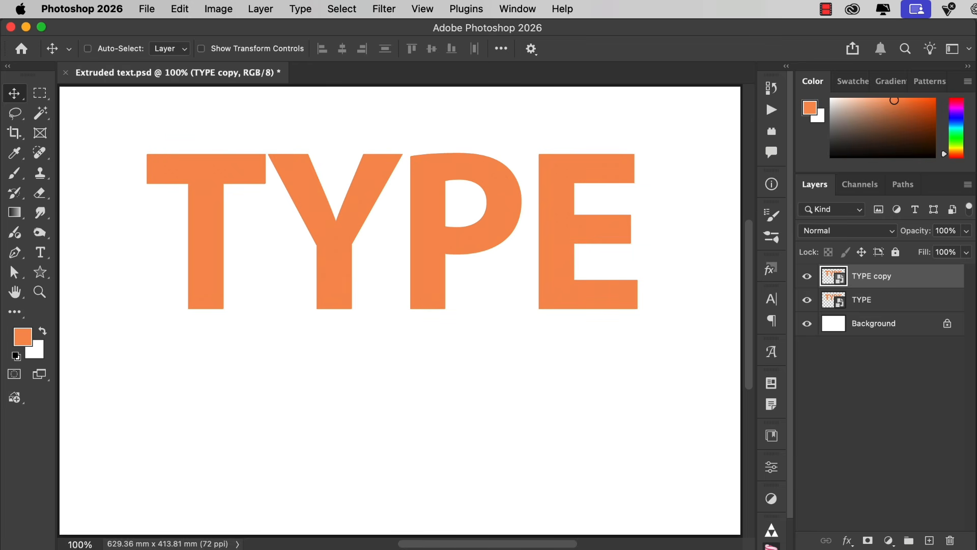
key("super+j")
key("Down")
key("Left")
key("super+j")
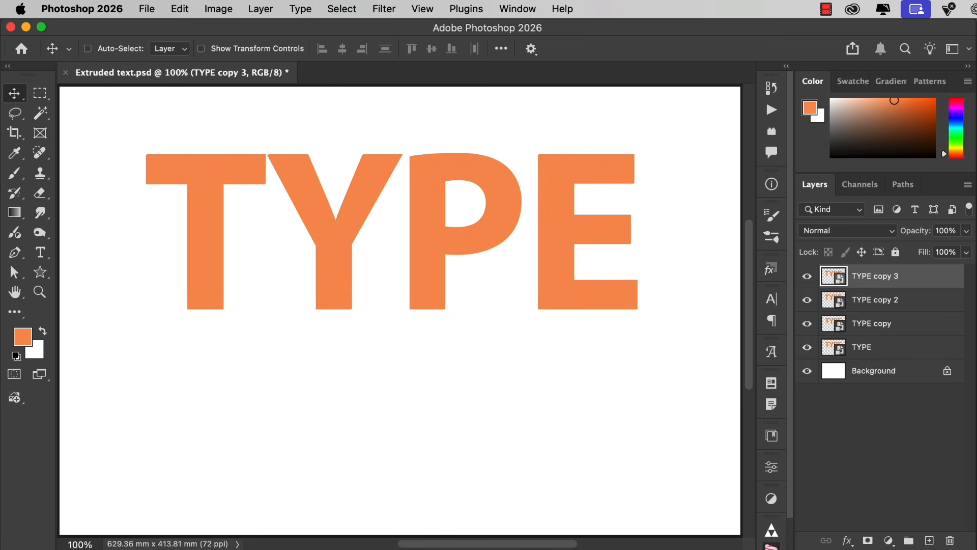
key("Down")
key("Left")
key("super+j")
key("Down")
key("Left")
key("super+j")
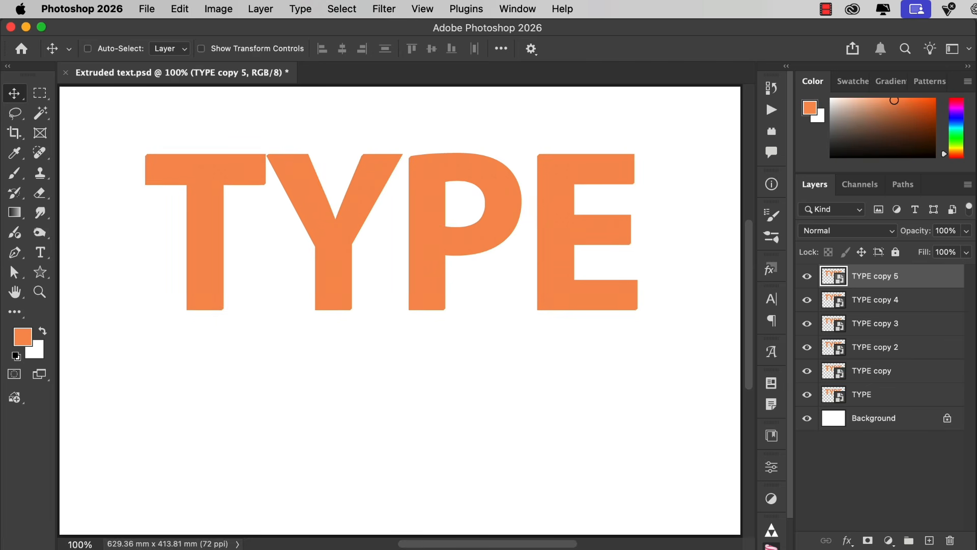
key("Down")
key("super+j")
key("Down")
key("Left")
key("super+j")
key("Down")
key("Left")
key("super+j")
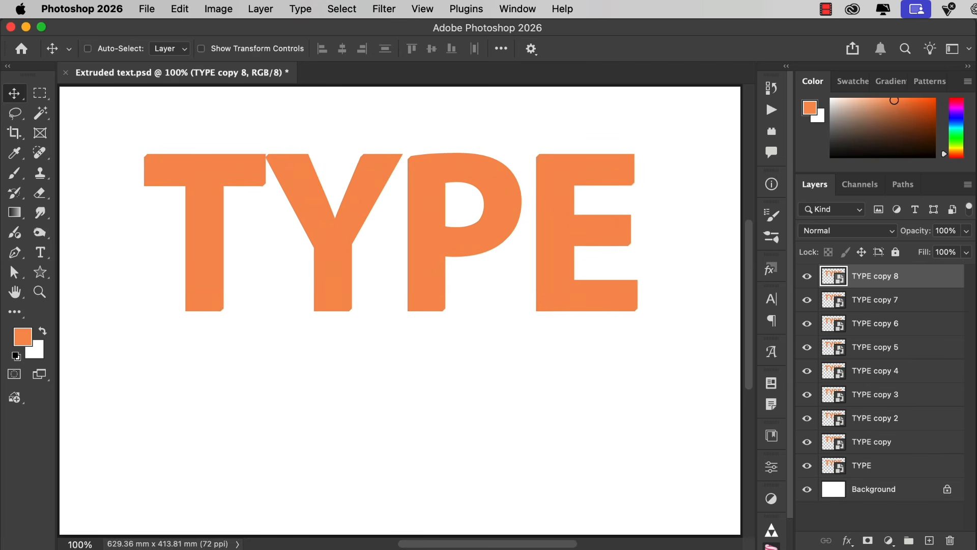
key("Down")
key("Left")
key("super+j")
key("Down")
key("Left")
key("super+j")
key("Down")
key("Left")
key("super+j")
key("Down")
key("Left")
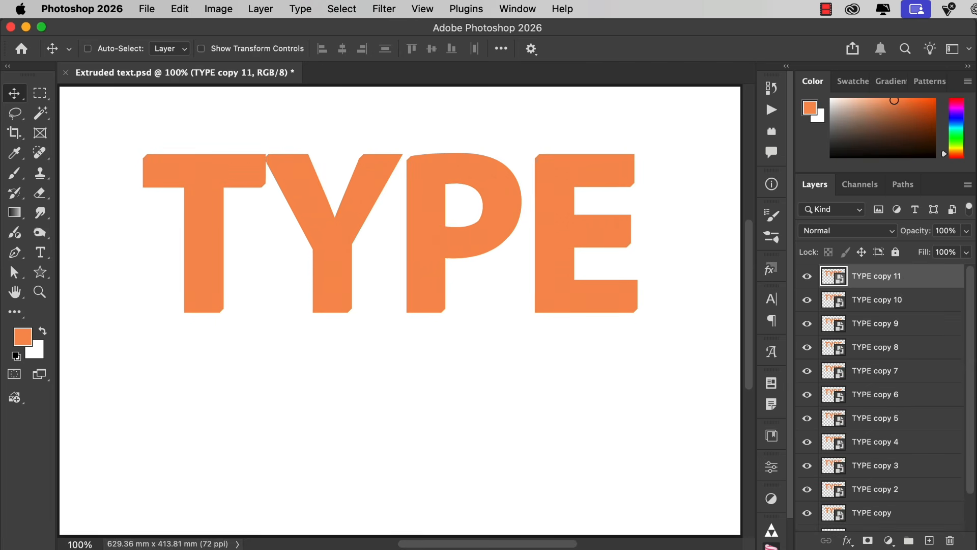
key("super+j")
key("Down")
key("Left")
key("super+j")
key("Down")
key("Left")
key("super+j")
key("Down")
key("Left")
key("super+j")
key("Down")
key("Left")
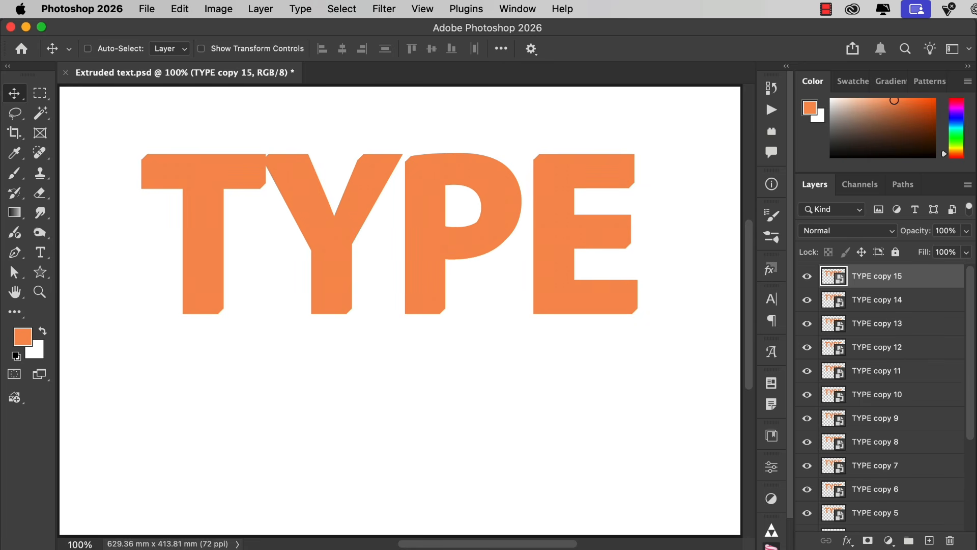
key("Down")
key("super+j")
key("Down")
key("Left")
key("super+j")
key("Down")
key("Left")
key("super+j")
key("Down")
key("Left")
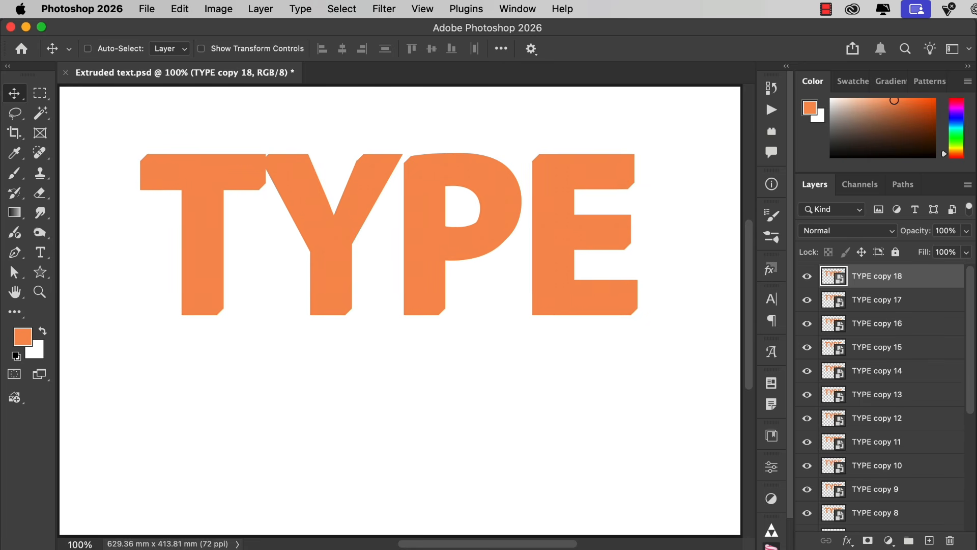
key("super+j")
key("Down")
key("Left")
key("Down")
key("Left")
key("super+j")
key("Down")
key("Left")
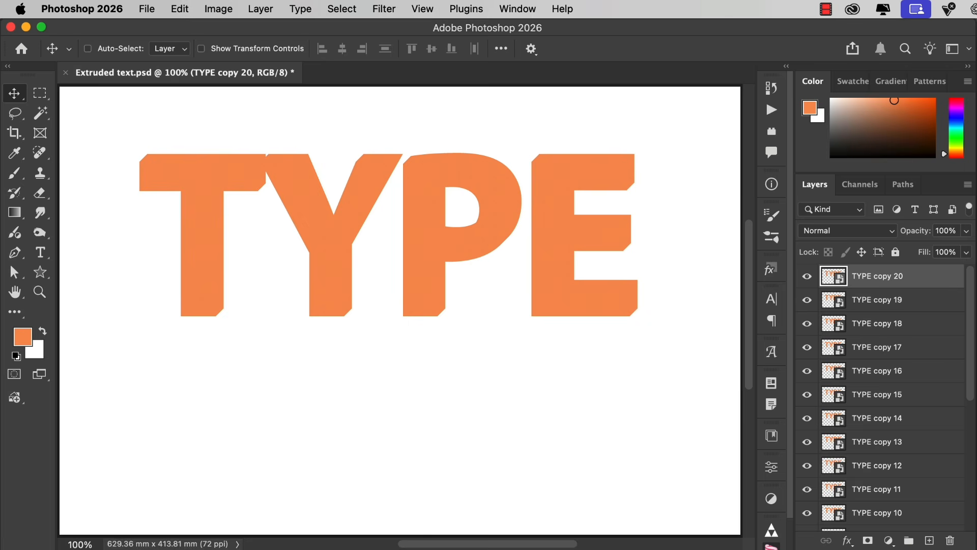
Group all the layers from TYPE copy to TYPE copy 20 as Group 1 and move the group below the original TYPE layer
scroll(972, 356, "down", 5)
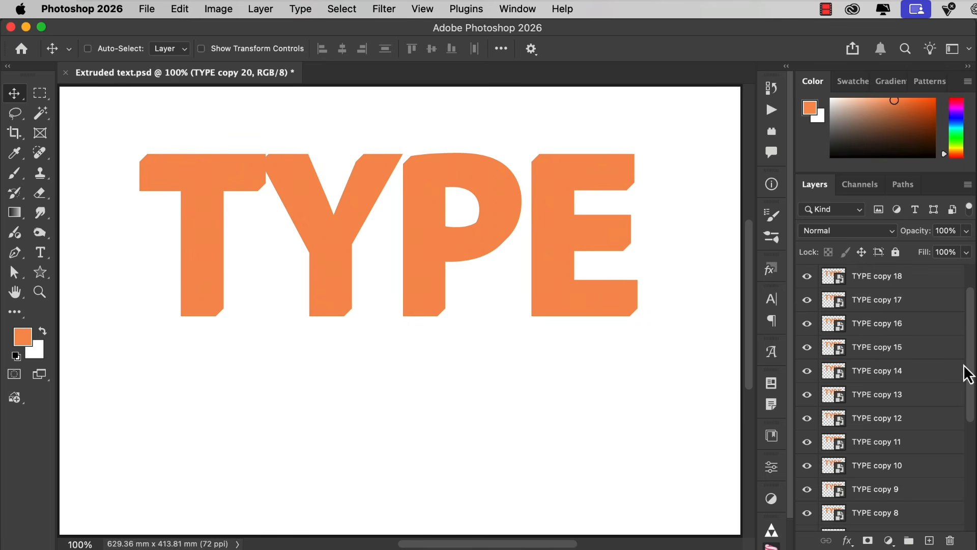
scroll(972, 384, "up", 5)
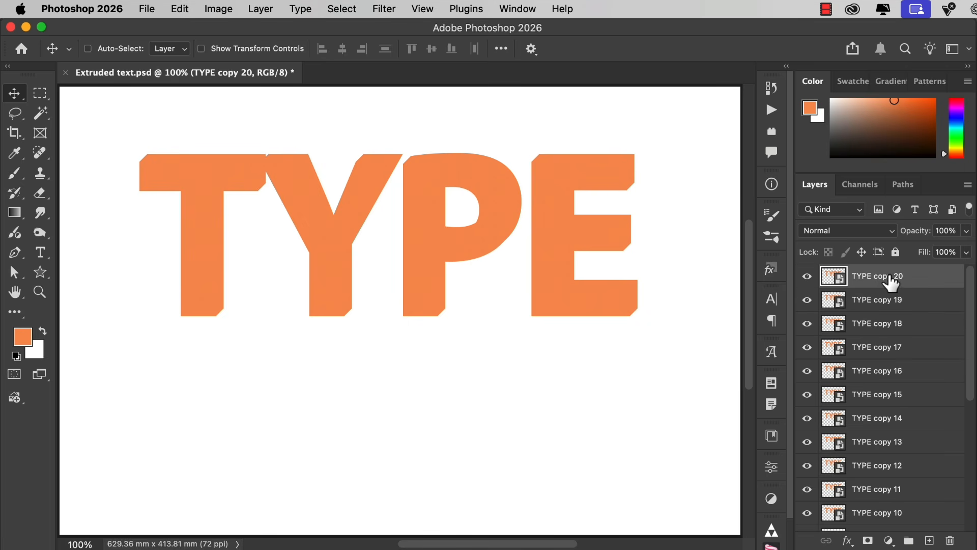
scroll(972, 346, "down", 1)
left_click_drag(971, 349, 970, 458)
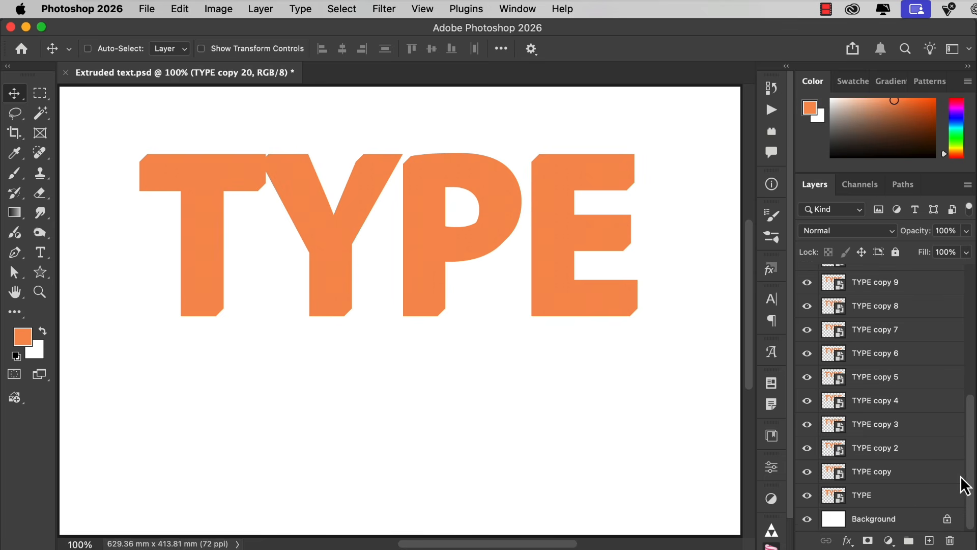
left_click(896, 473, "shift")
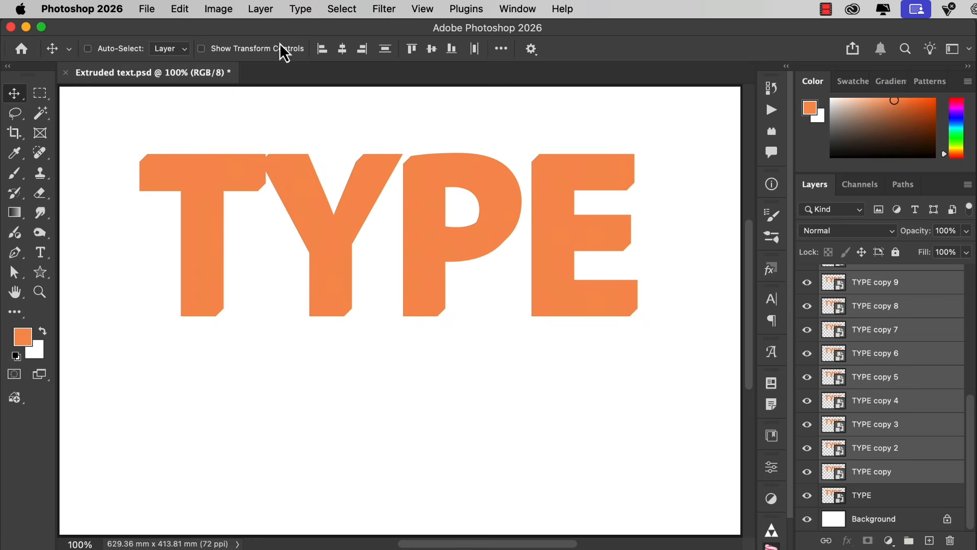
left_click(270, 11)
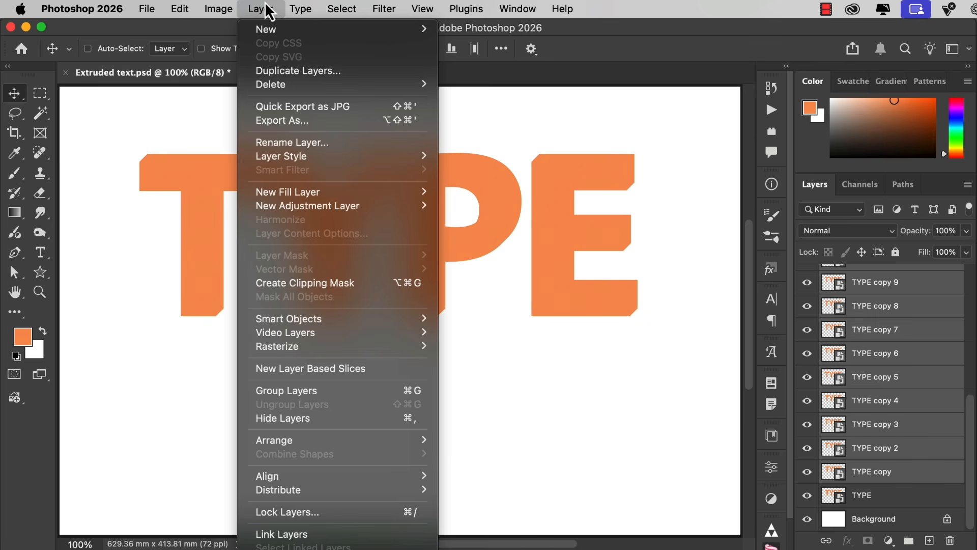
mouse_move(271, 30)
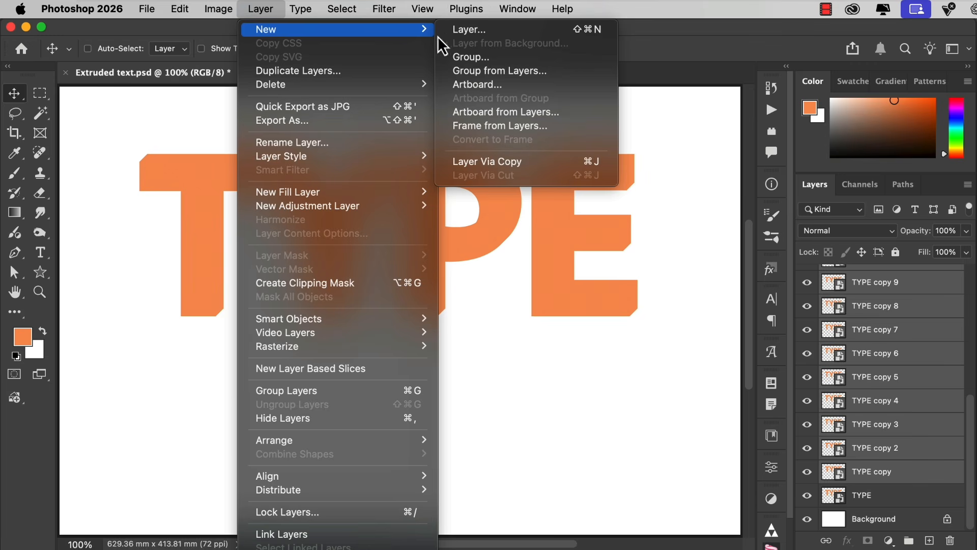
left_click(556, 73)
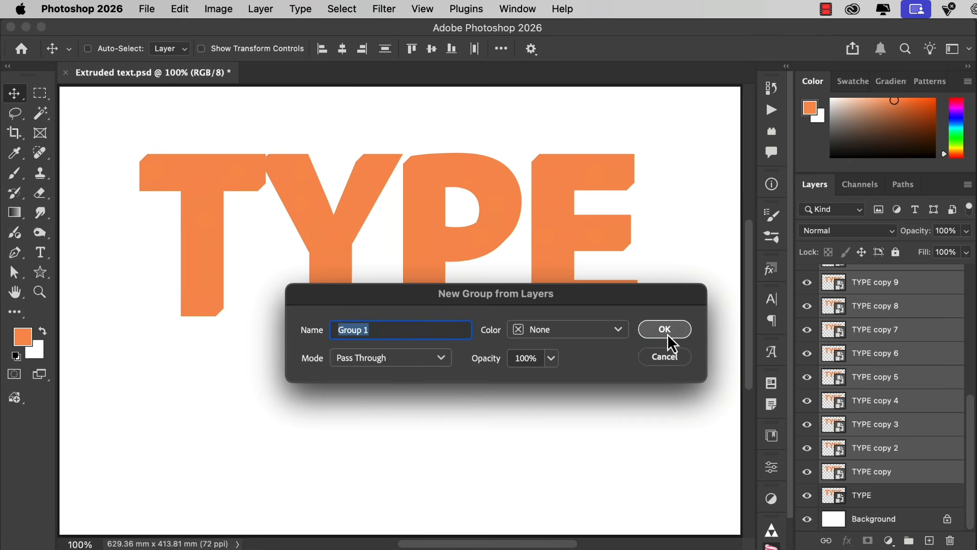
left_click(665, 330)
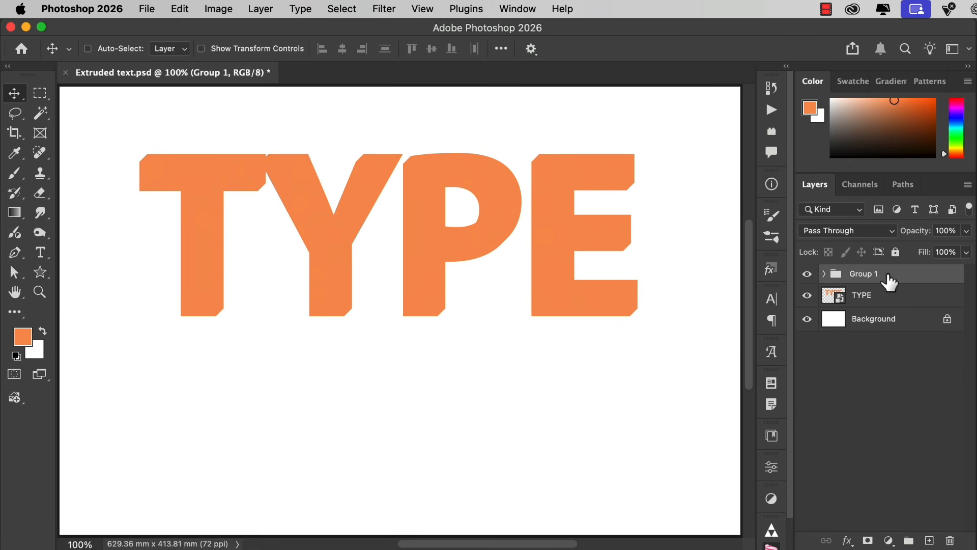
left_click_drag(890, 281, 885, 319)
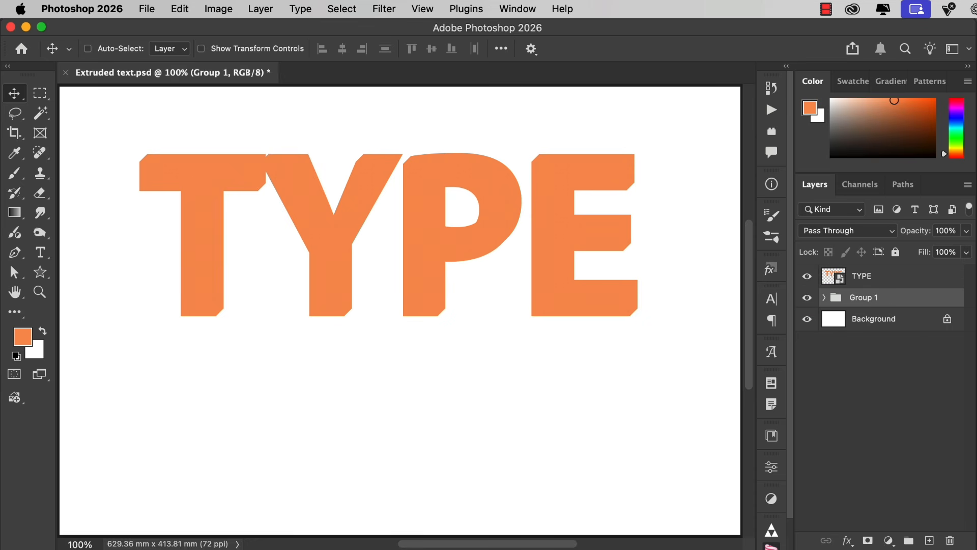
Add a Stroke layer style to the original TYPE layer and set its size to 6 px
left_click(831, 281)
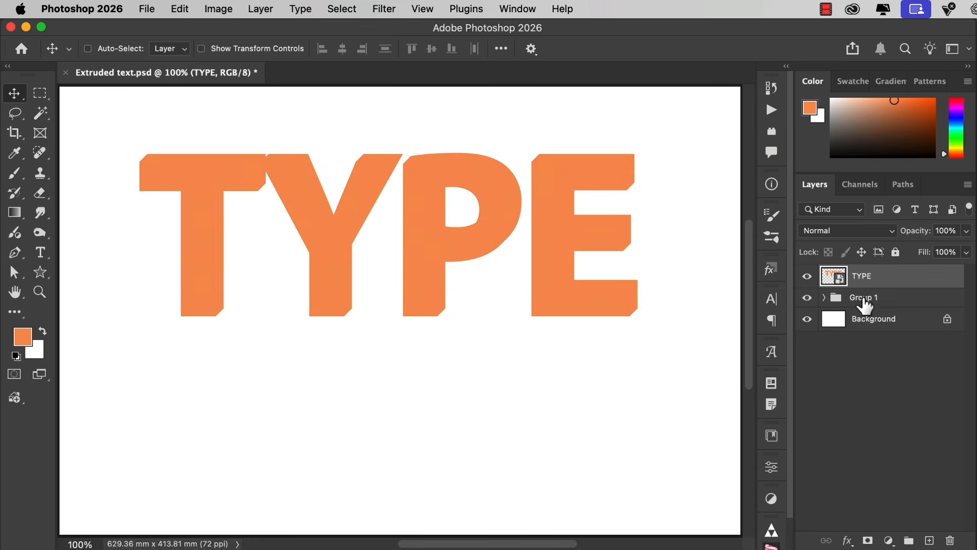
left_click(259, 10)
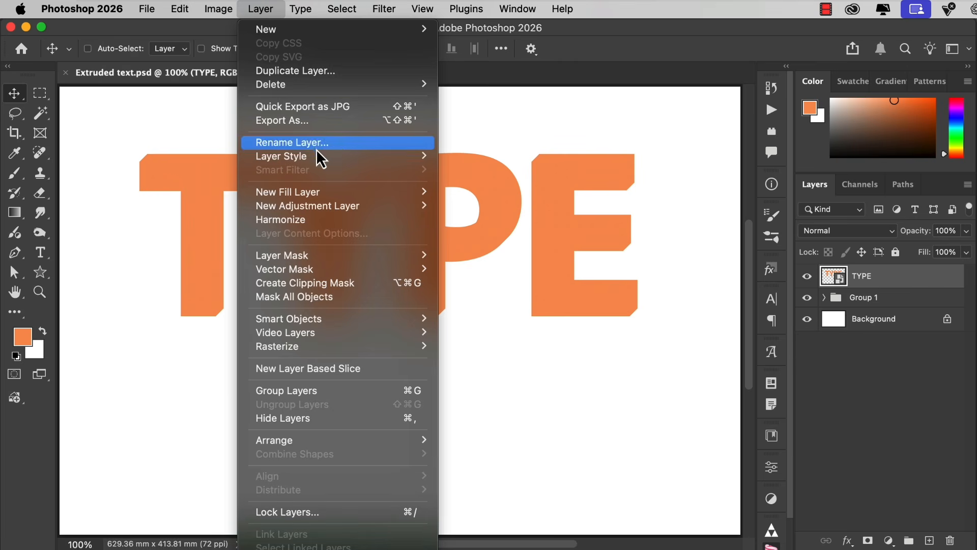
mouse_move(318, 156)
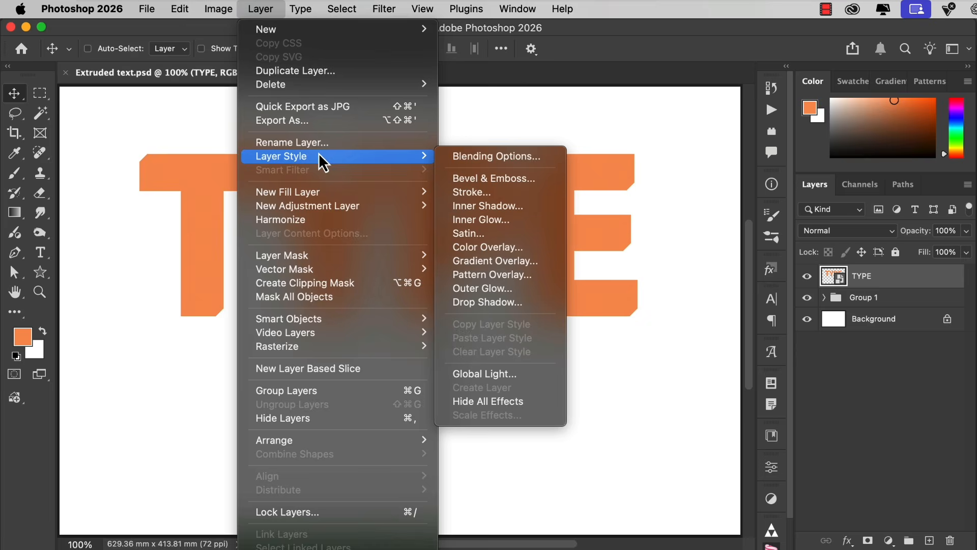
left_click(499, 192)
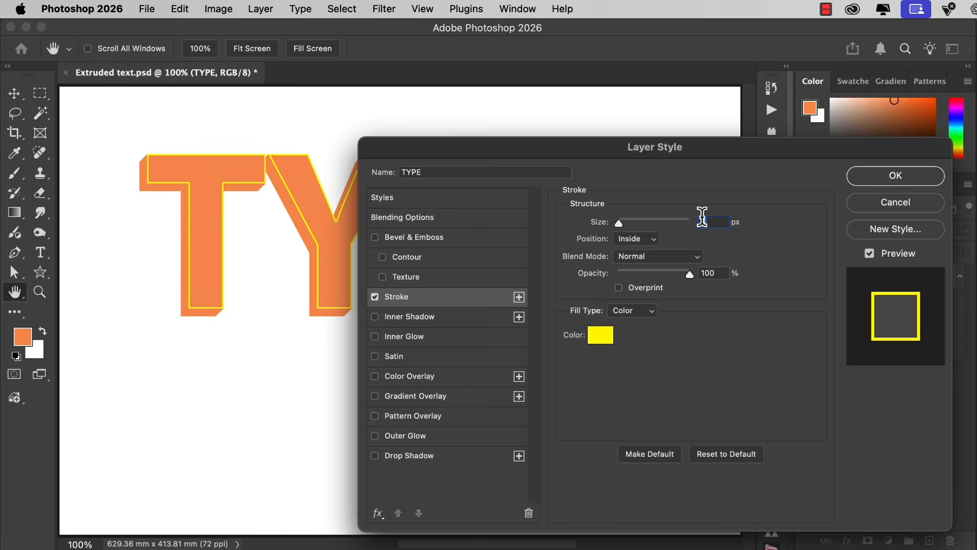
key("Up")
key("Up")
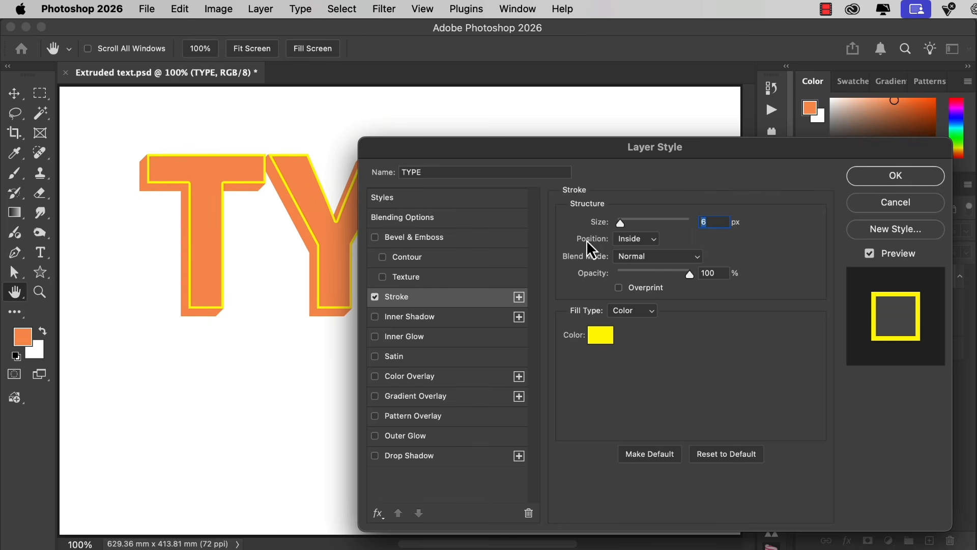
Try the Outside position for the stroke on the lettering and set it back to Inside
left_click(640, 243)
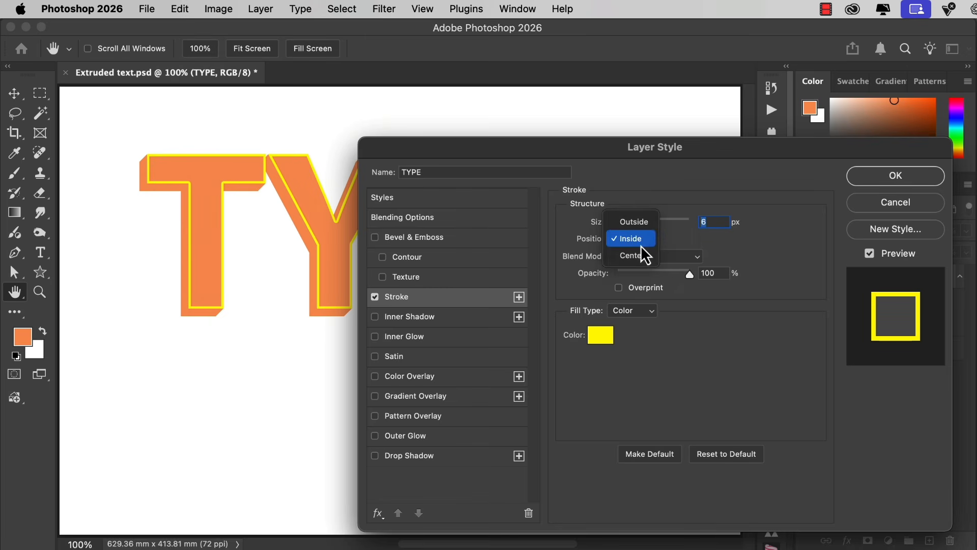
left_click(631, 222)
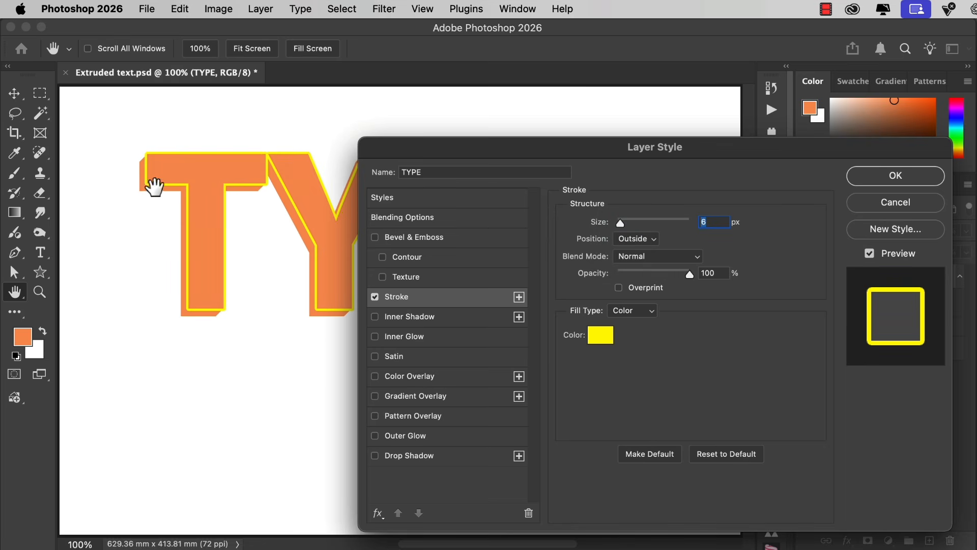
left_click(645, 240)
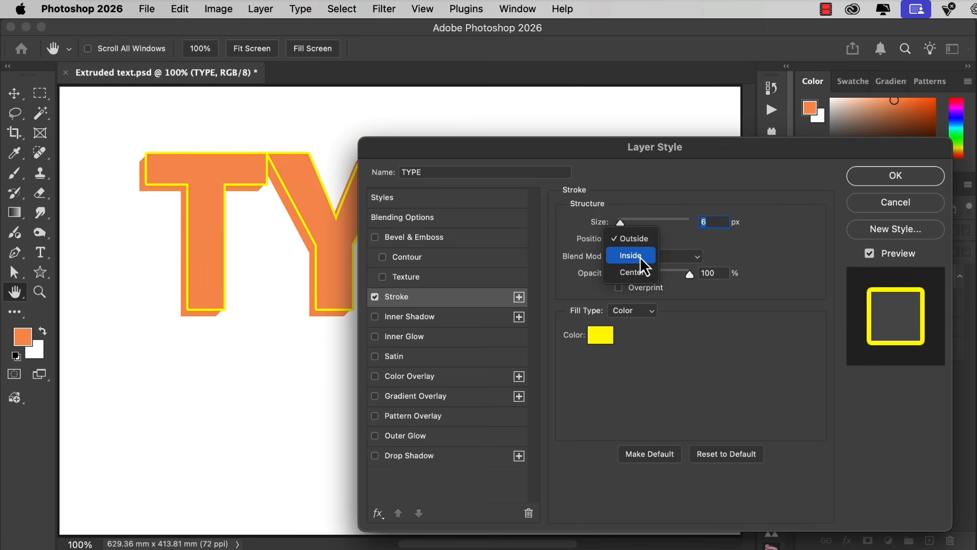
left_click(640, 256)
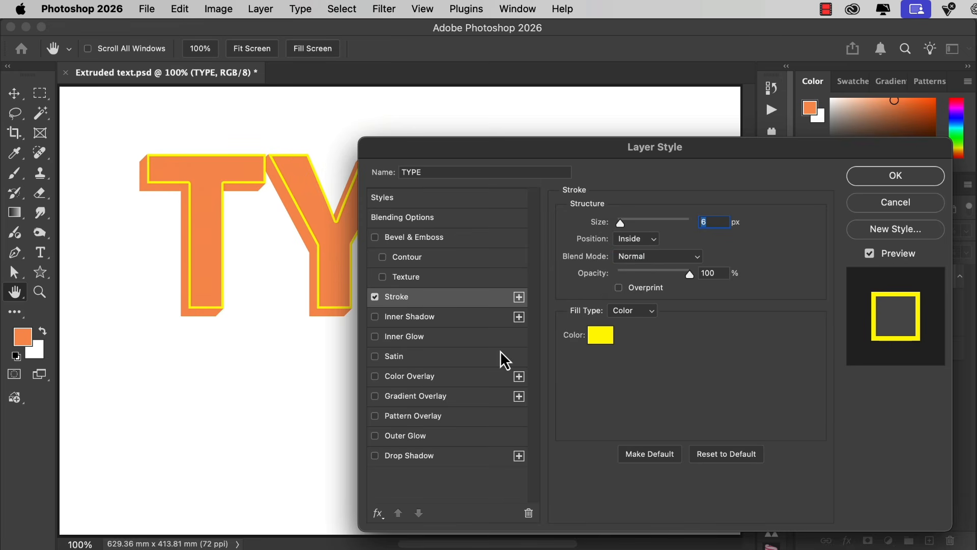
Add an Inner Shadow to the TYPE layer with Multiply blending, 38% opacity, 15 px distance and 38 px size, keeping the stroke
left_click(377, 317)
left_click(407, 317)
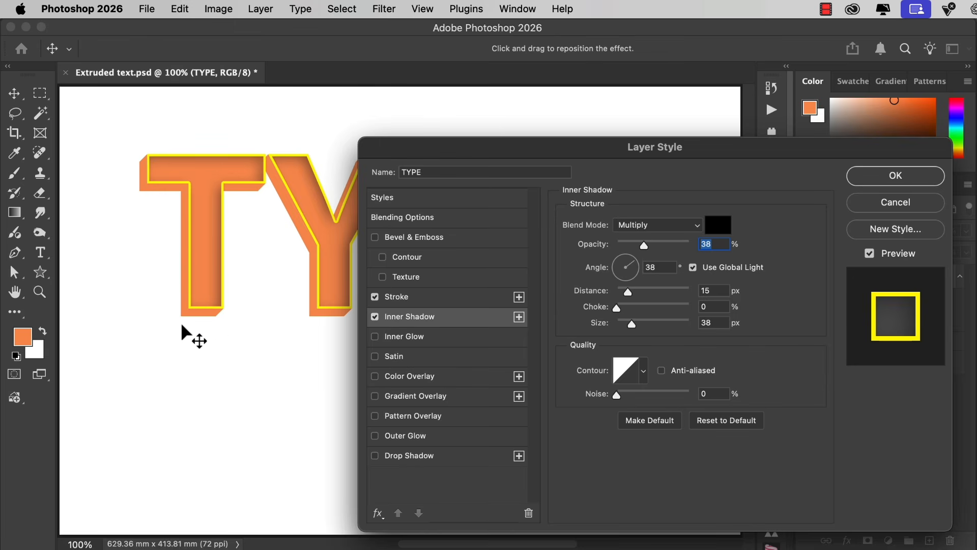
left_click(893, 178)
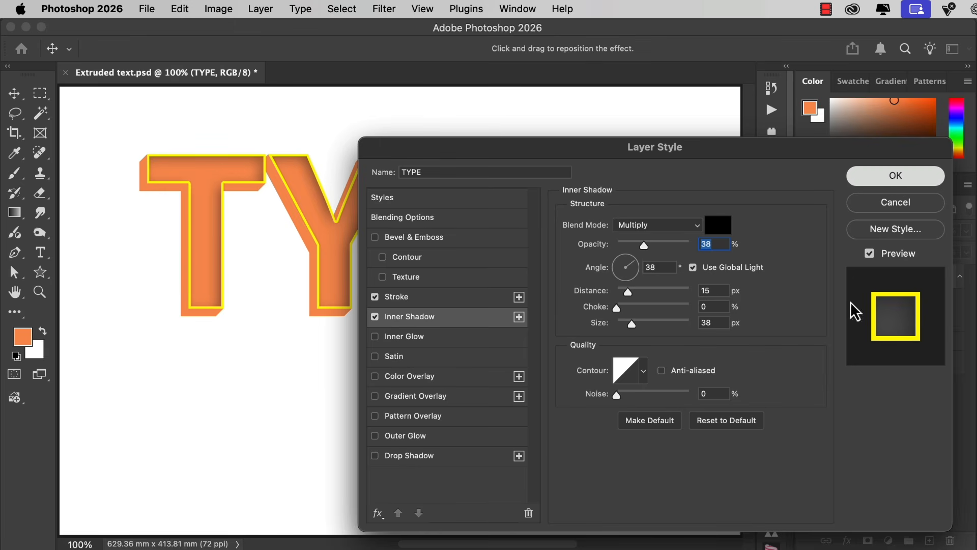
Apply a Bevel & Emboss layer style to Group 1 and set its shadow opacity to 36%
left_click(836, 369)
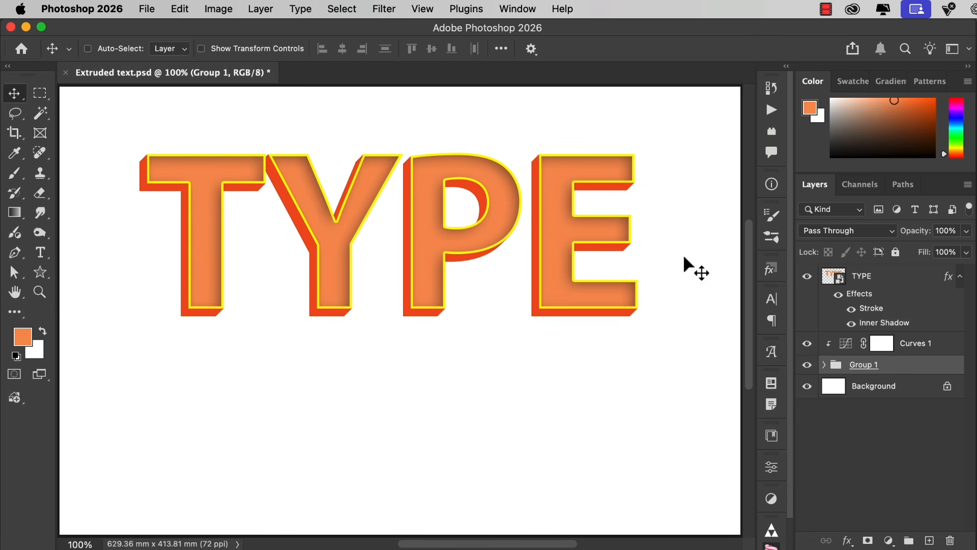
left_click(260, 9)
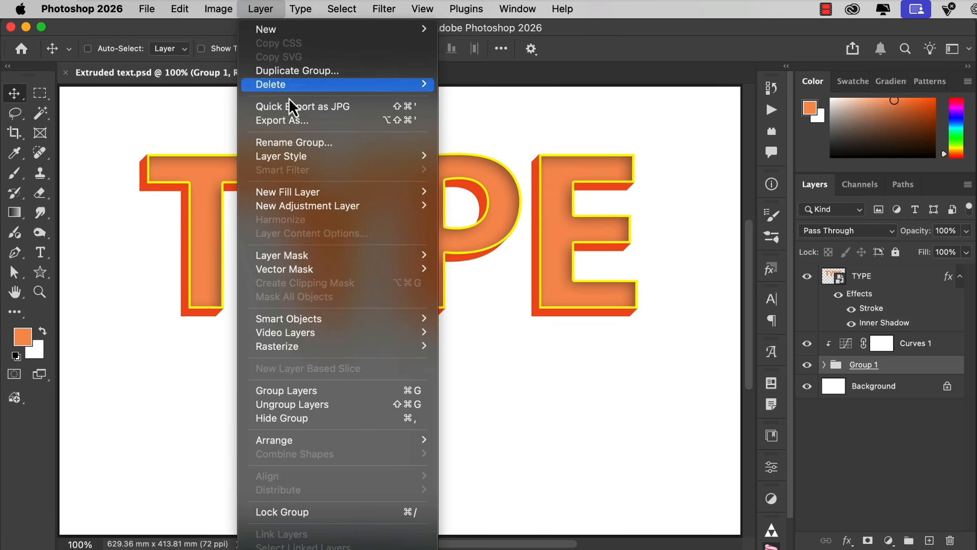
mouse_move(344, 157)
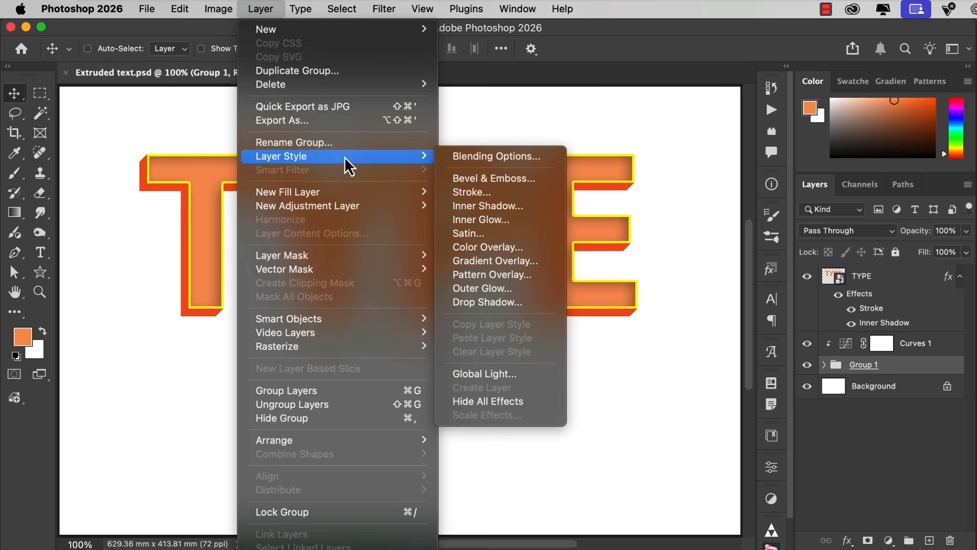
left_click(525, 180)
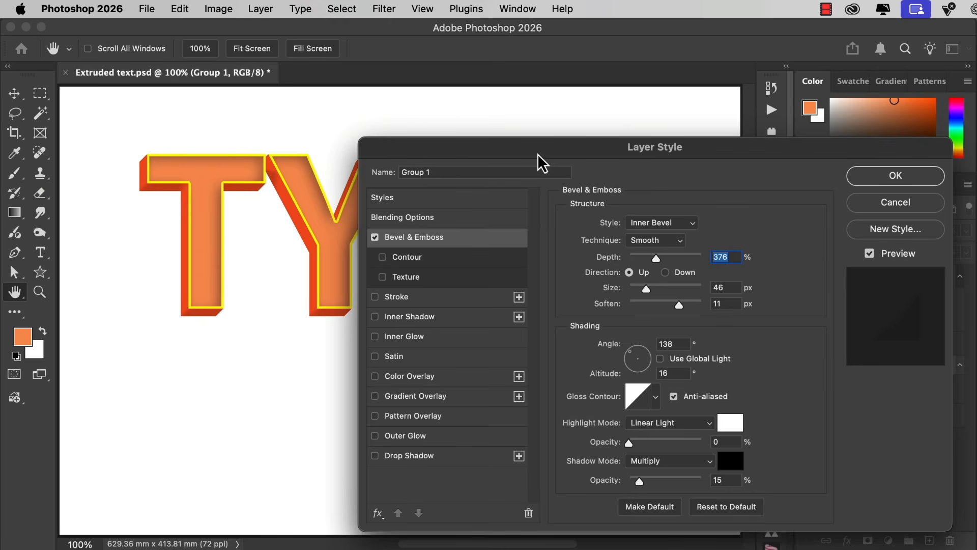
left_click_drag(537, 153, 551, 140)
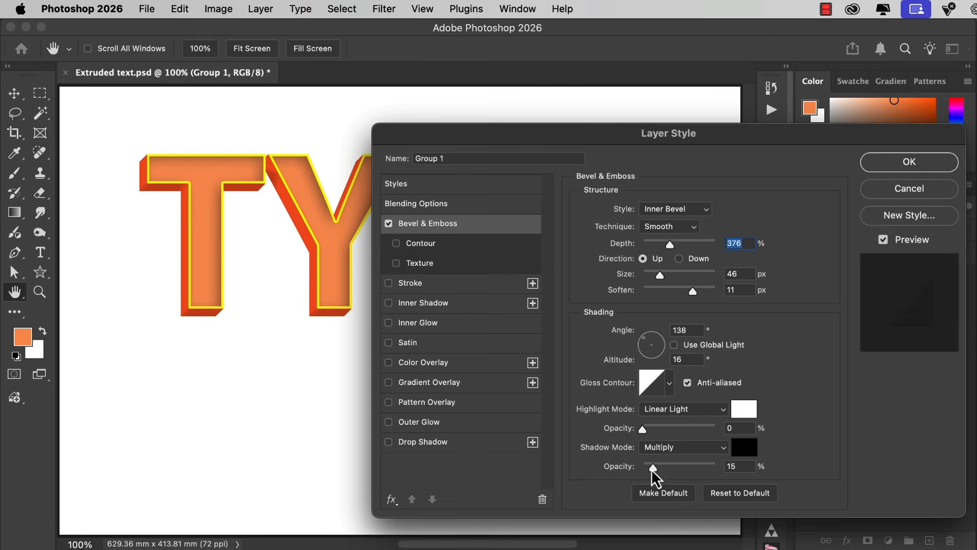
left_click_drag(651, 468, 669, 468)
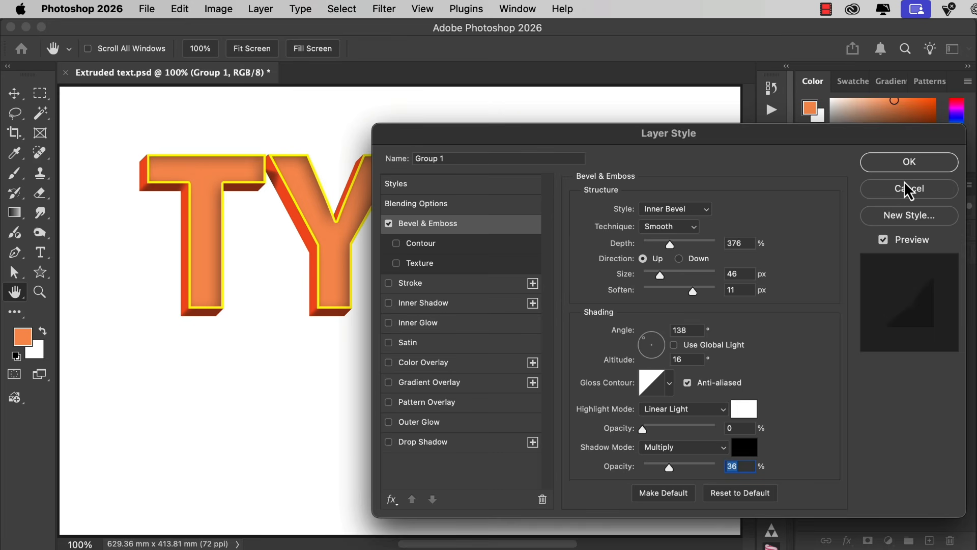
left_click(891, 170)
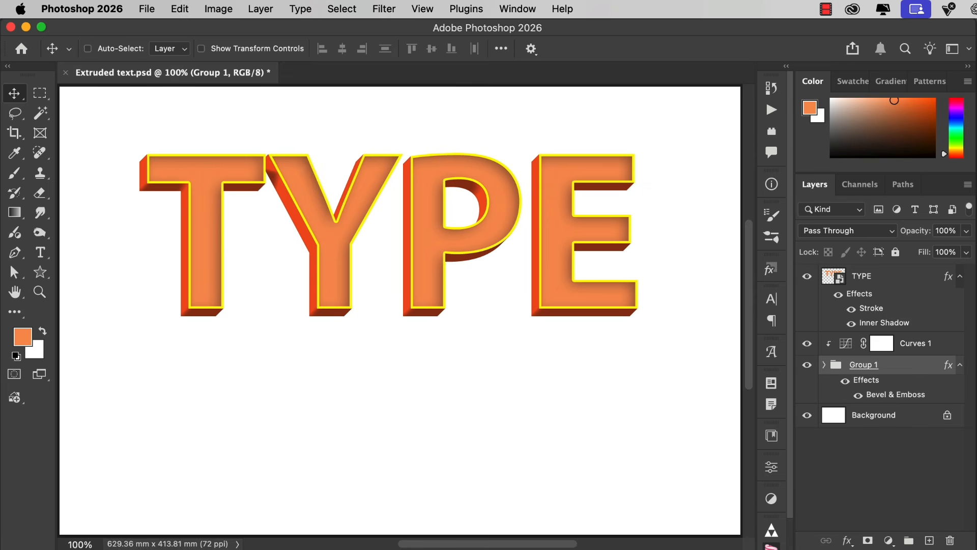
Open the contents of the TYPE smart object and replace its text with CHOOSE
left_click(833, 277)
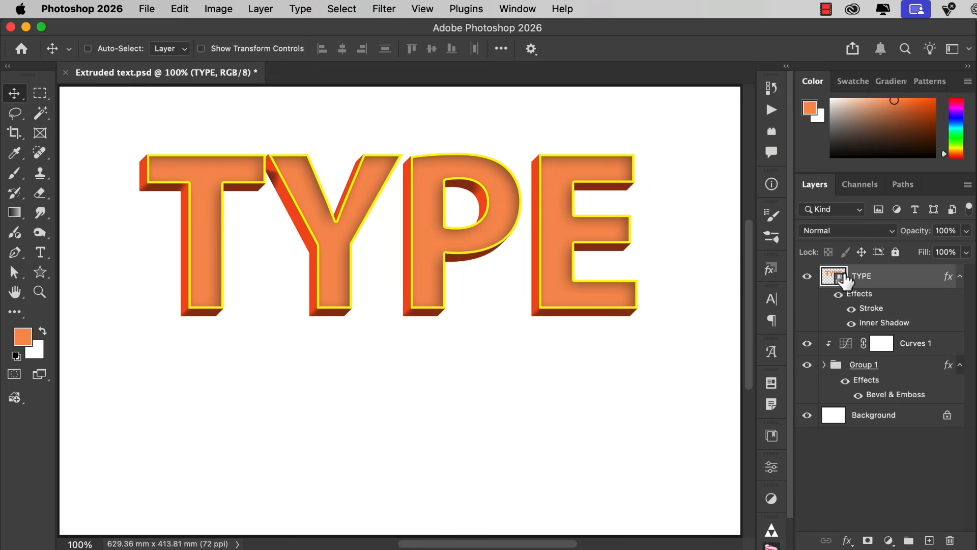
double_click(836, 278)
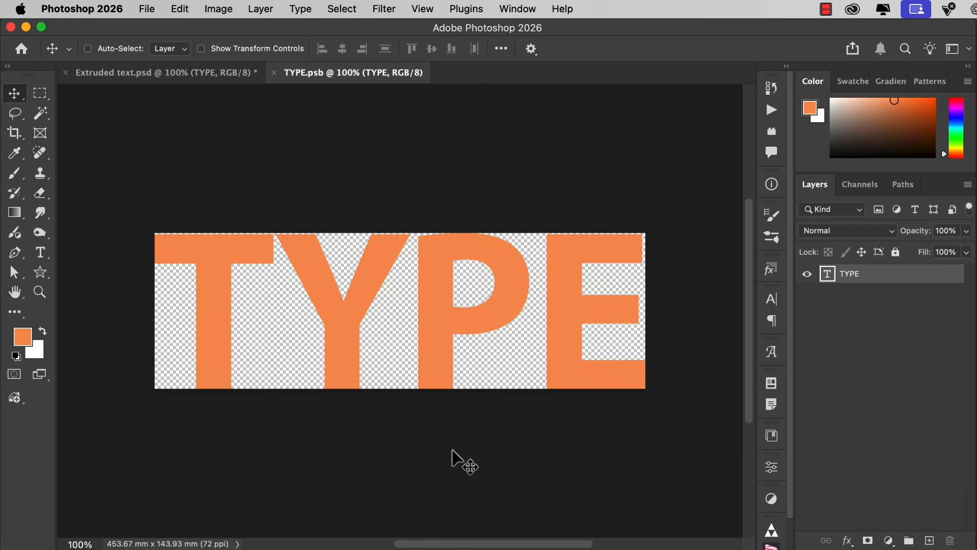
key("t")
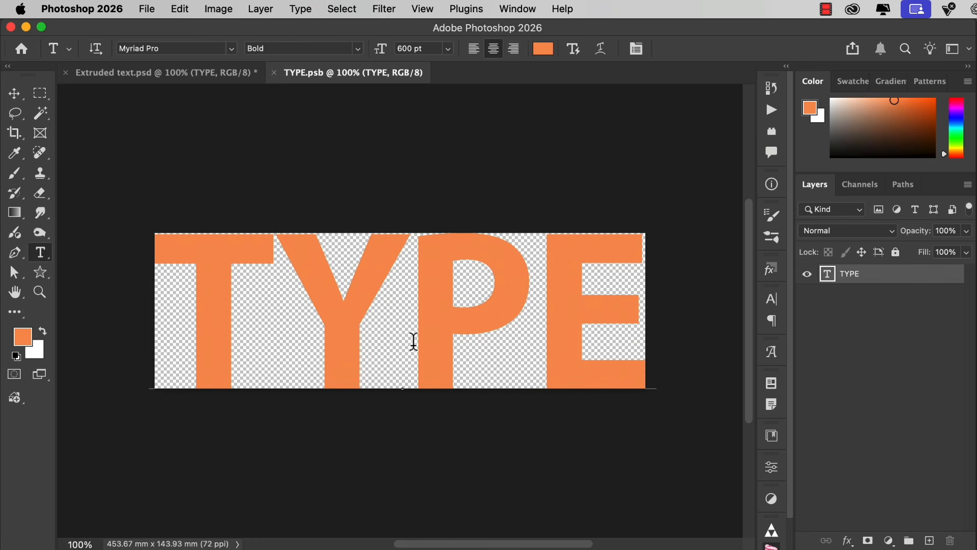
left_click(501, 399)
key("super+a")
type("CHOOS")
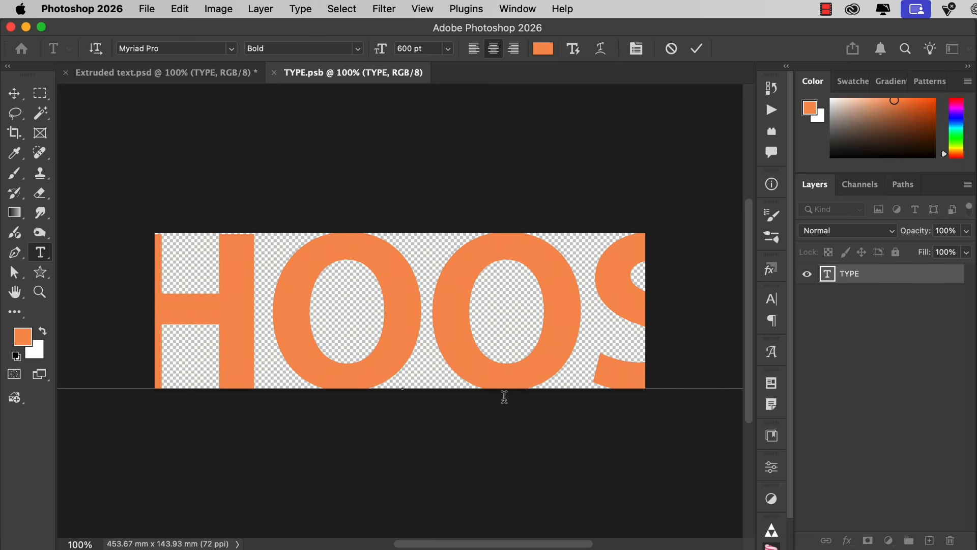
key("super+Return")
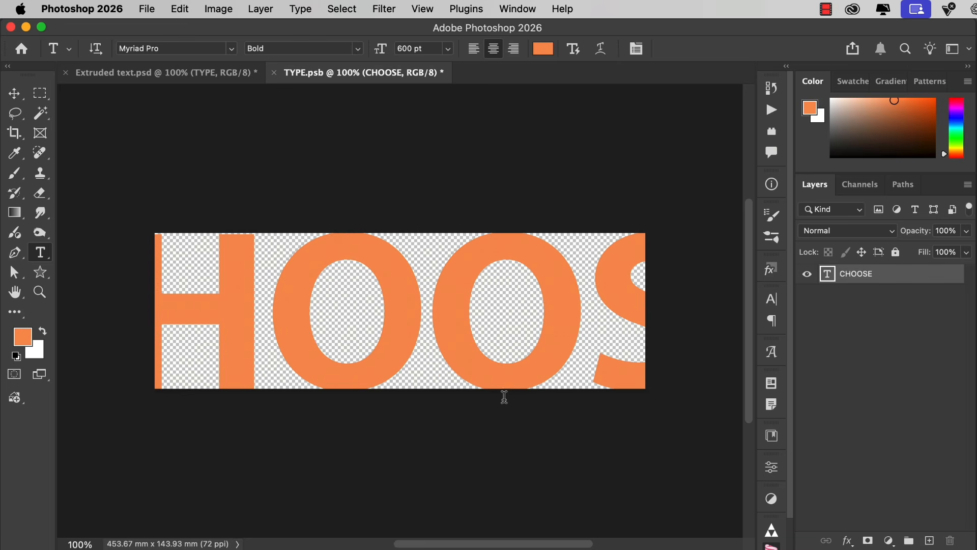
Set the CHOOSE text size to 300 pt and move the word to the upper right part of the canvas
left_click(448, 50)
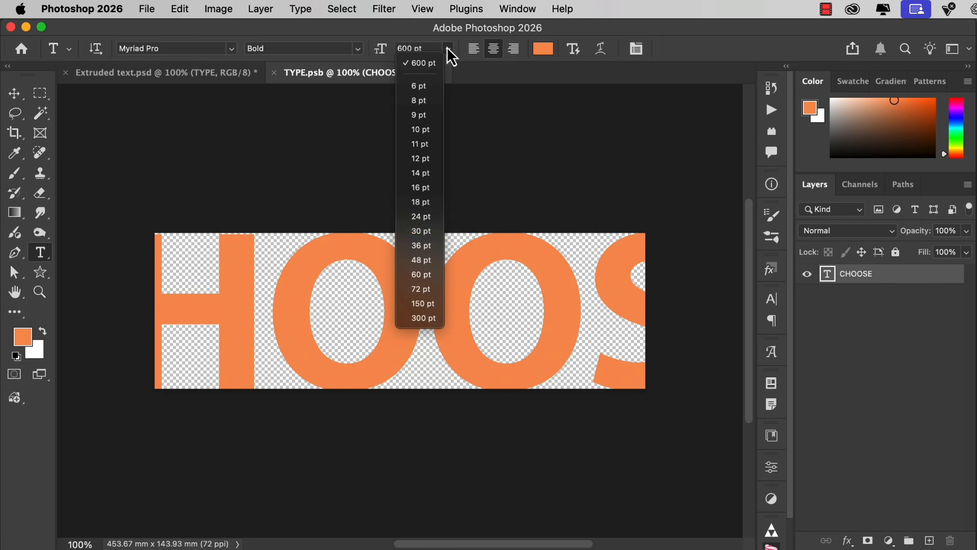
left_click(422, 318)
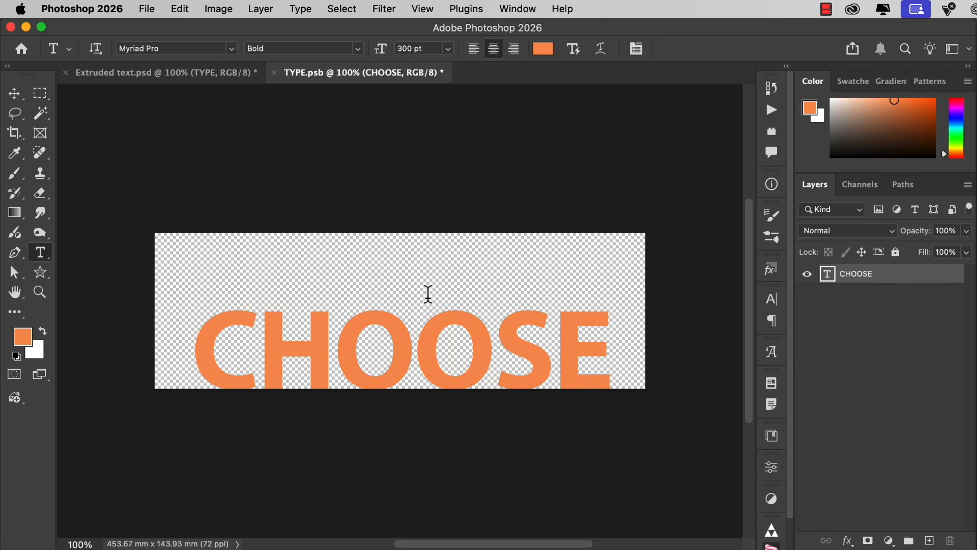
left_click_drag(452, 389, 476, 316)
Duplicate the CHOOSE text directly below itself and change the copy's wording to FONT & COLOR
left_click_drag(456, 275, 451, 338)
double_click(423, 340)
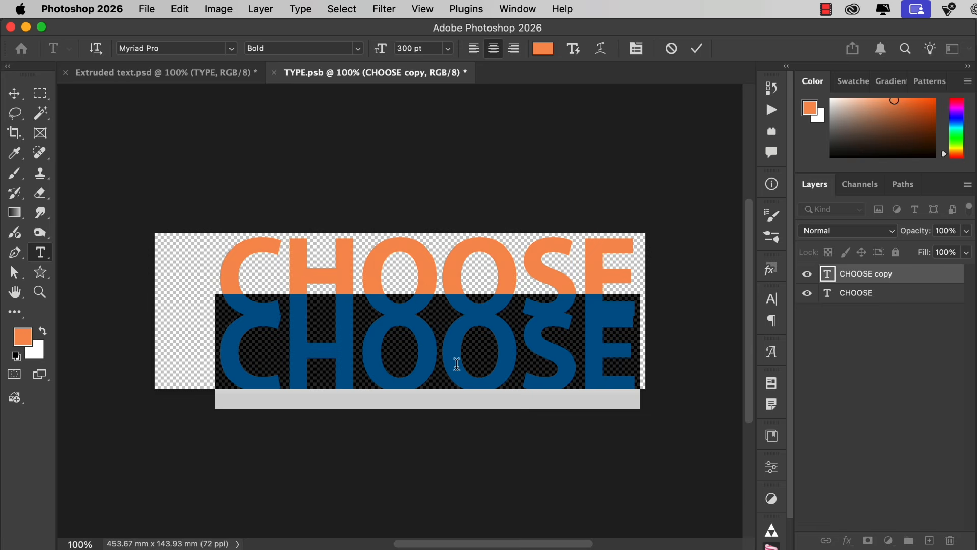
type("FONT &")
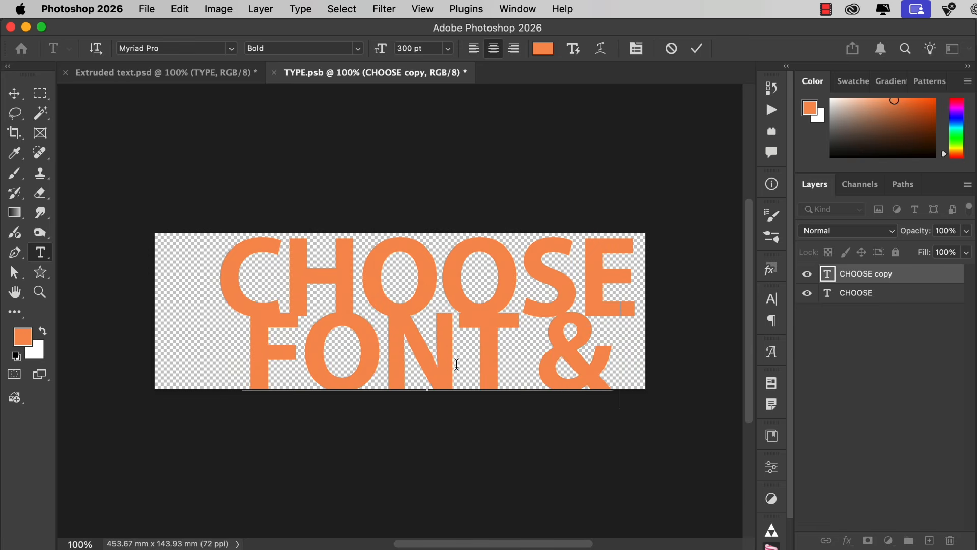
type(" COLOR")
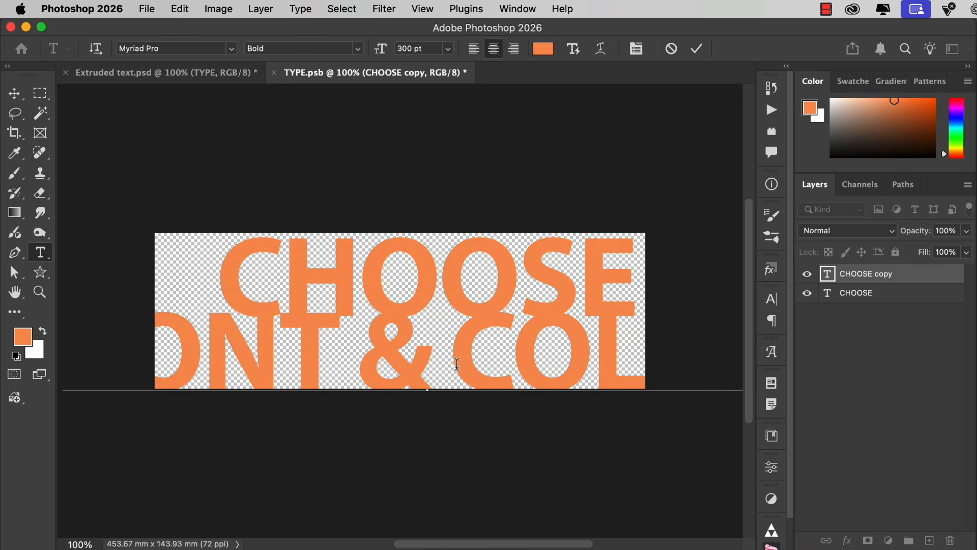
key("super+Return")
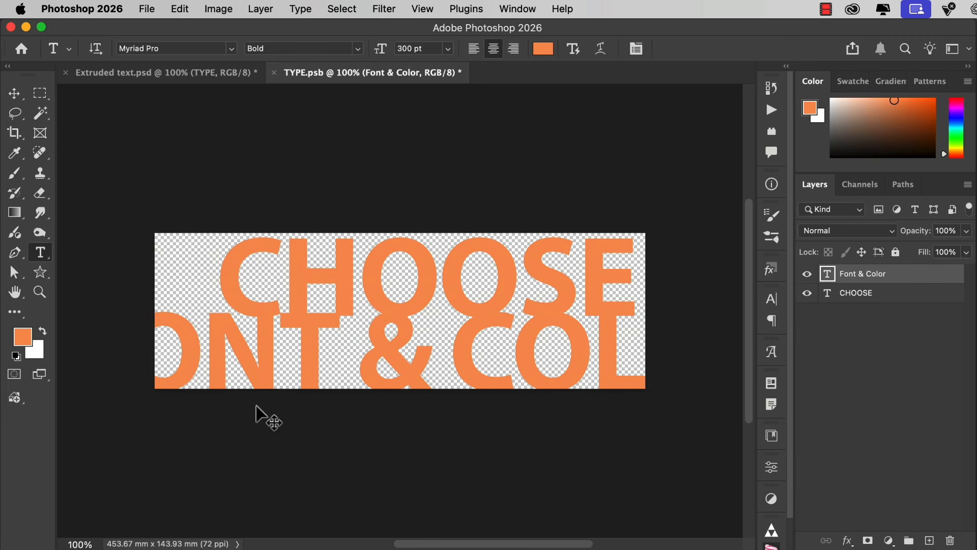
Scale the FONT & COLOR line down to about 169 pt and place it just beneath CHOOSE within the canvas
key("super+t")
left_click_drag(206, 337, 237, 345)
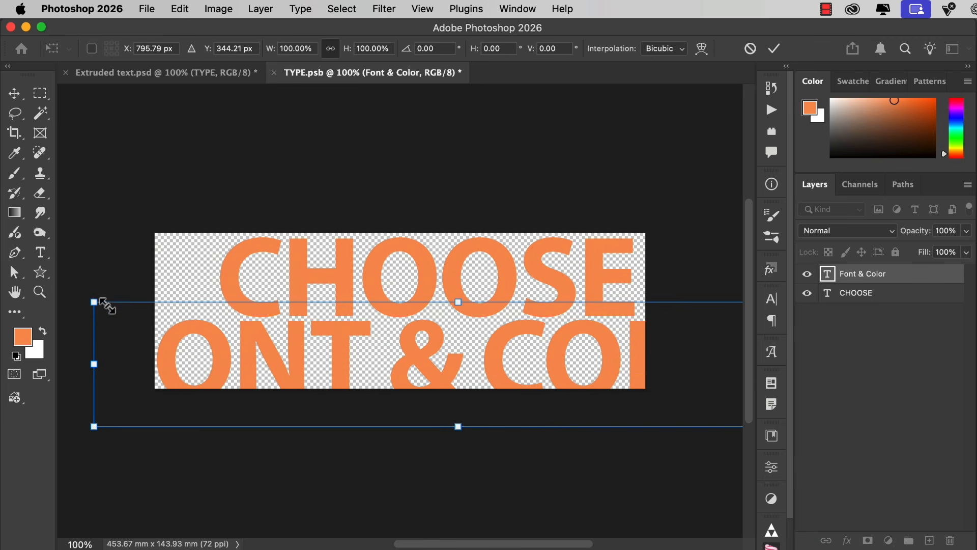
left_click_drag(98, 302, 246, 364)
left_click_drag(349, 377, 355, 337)
key("Return")
Change the FONT & COLOR text to the Times Bold font and recolor it light blue
key("t")
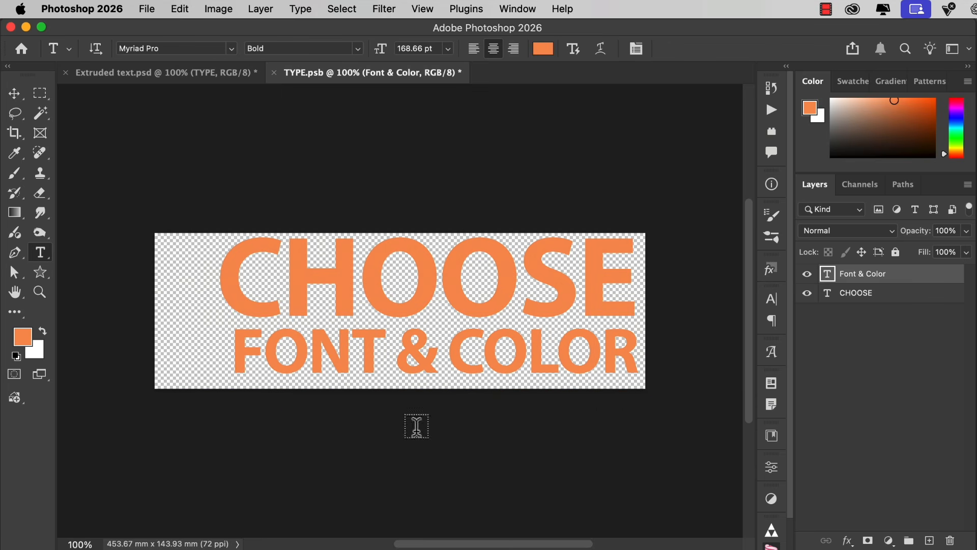
left_click(192, 48)
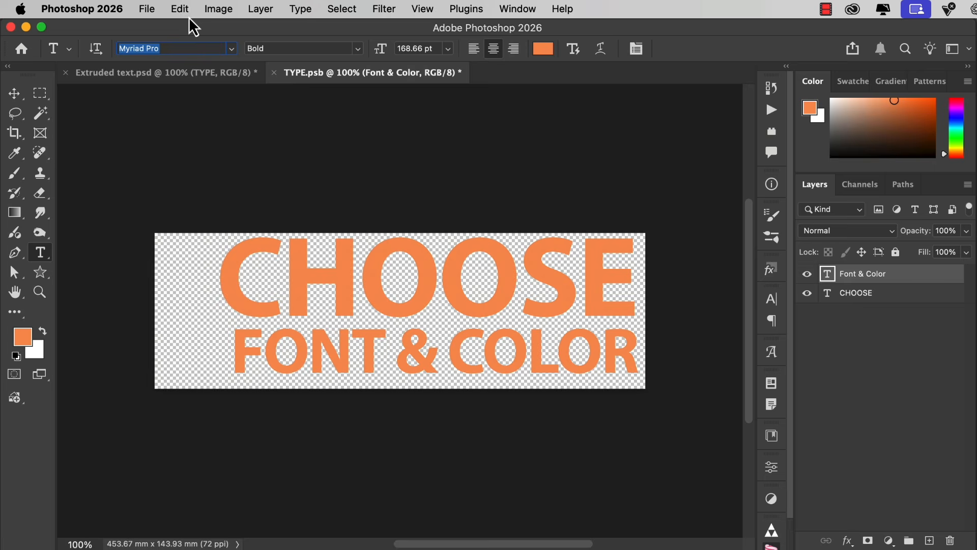
type("times")
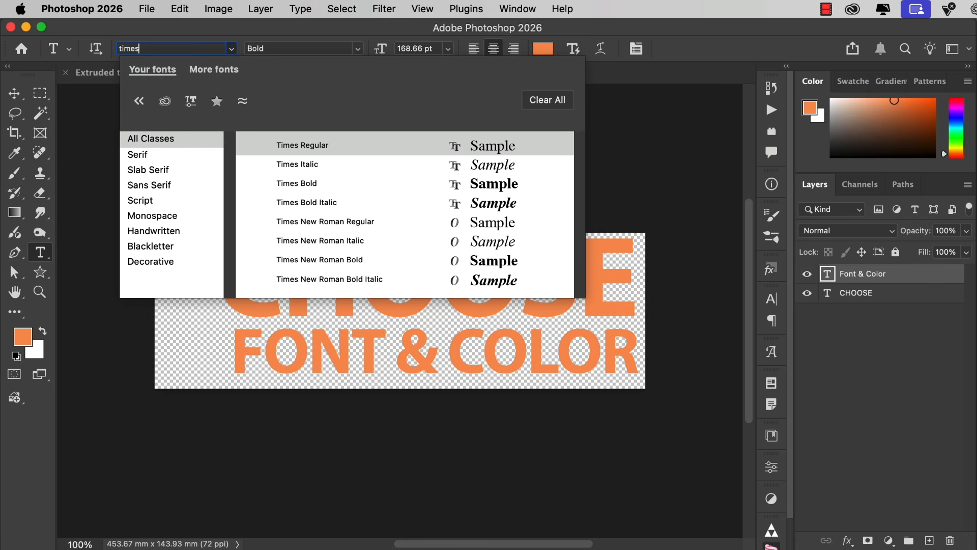
left_click(320, 184)
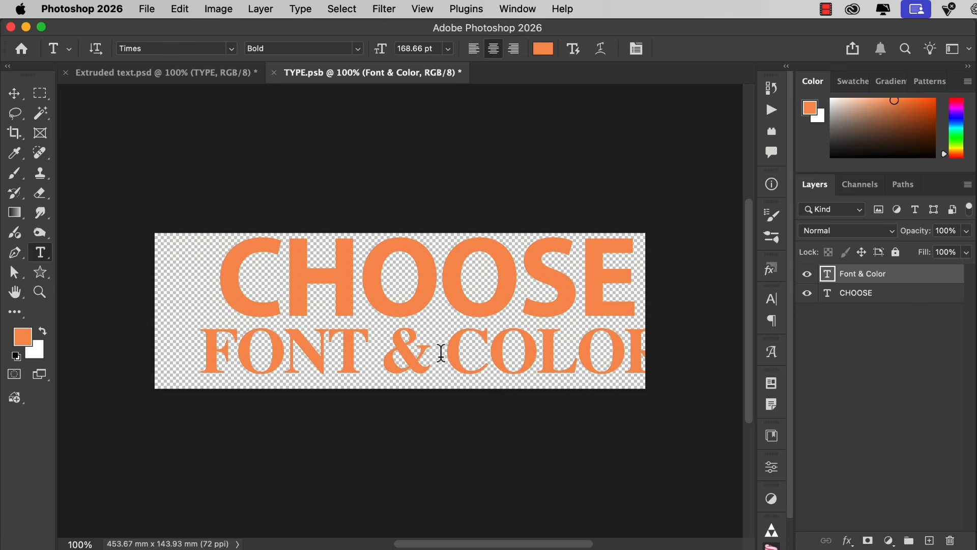
left_click(956, 124)
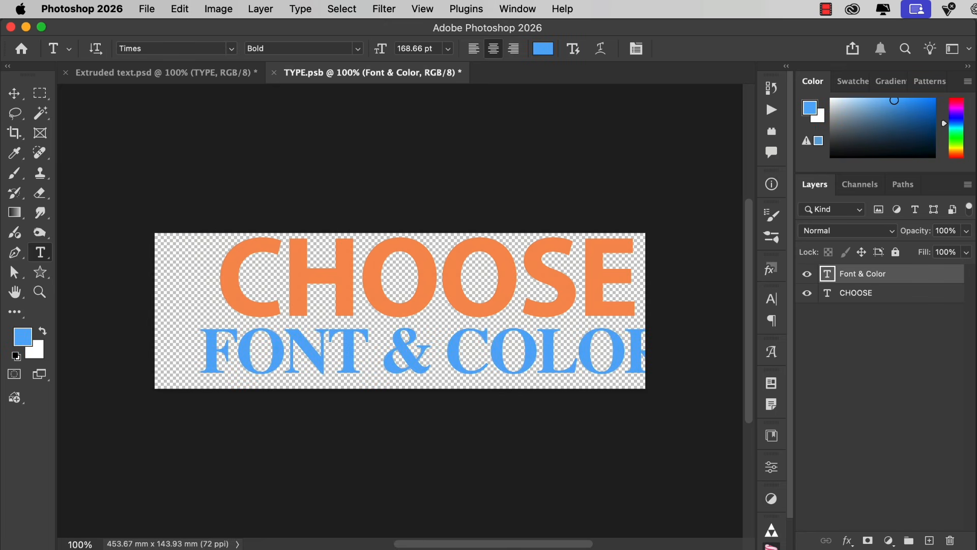
Recolor only the ampersand in the FONT & COLOR line dark navy blue
left_click(384, 349)
left_click_drag(383, 349, 420, 356)
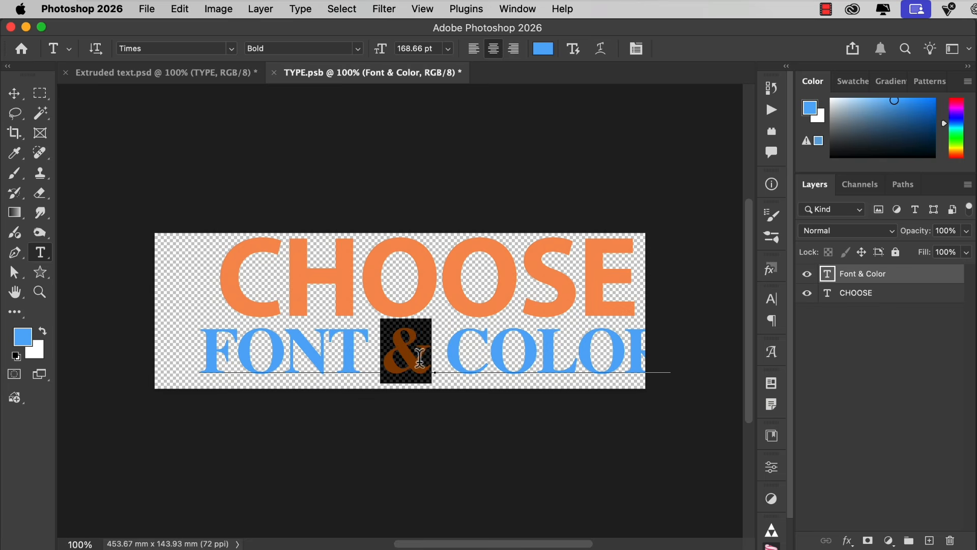
mouse_move(903, 130)
left_mouse_down()
mouse_move(921, 120)
mouse_move(926, 131)
mouse_move(911, 134)
left_mouse_up()
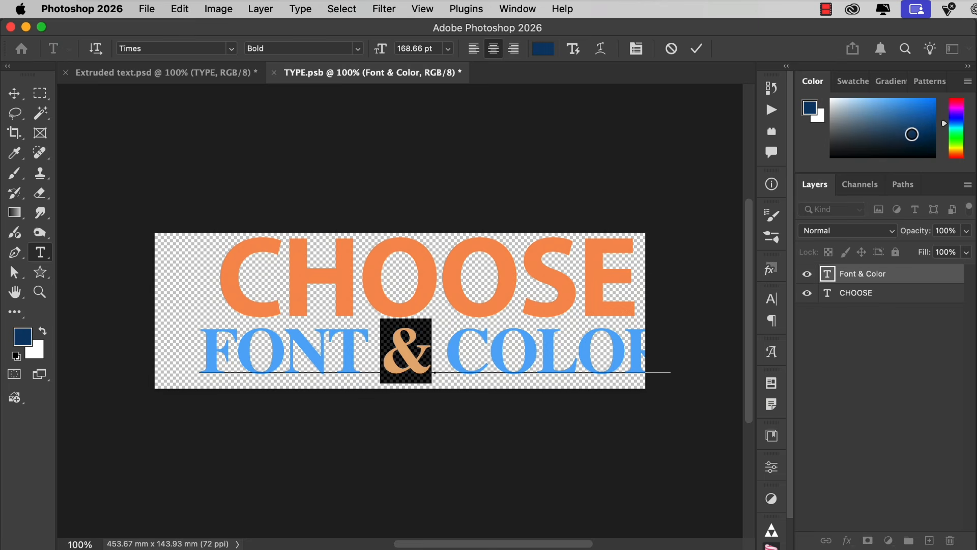
key("super+Return")
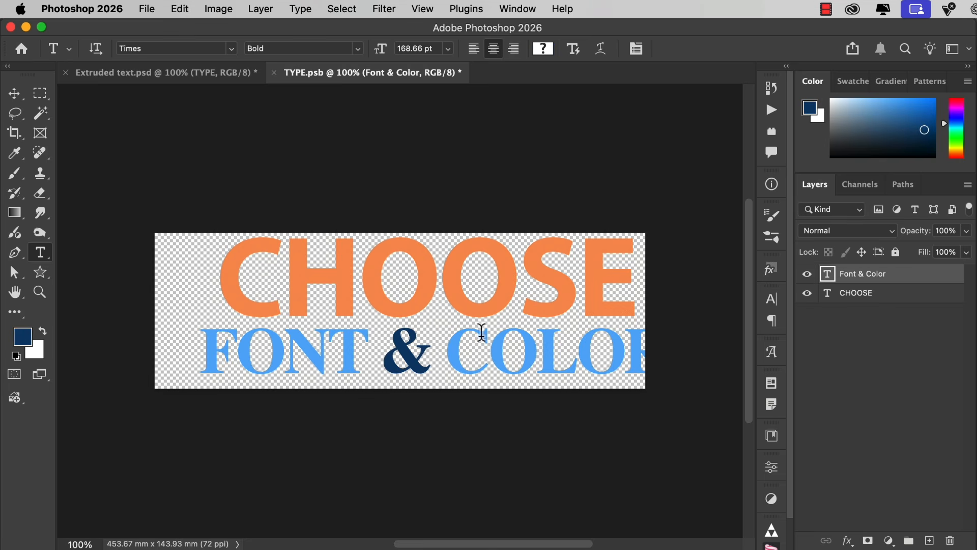
Move the FONT & COLOR line left until it fits the canvas, and scale CHOOSE down slightly to free space on its left
key("v")
left_click_drag(578, 347, 545, 349)
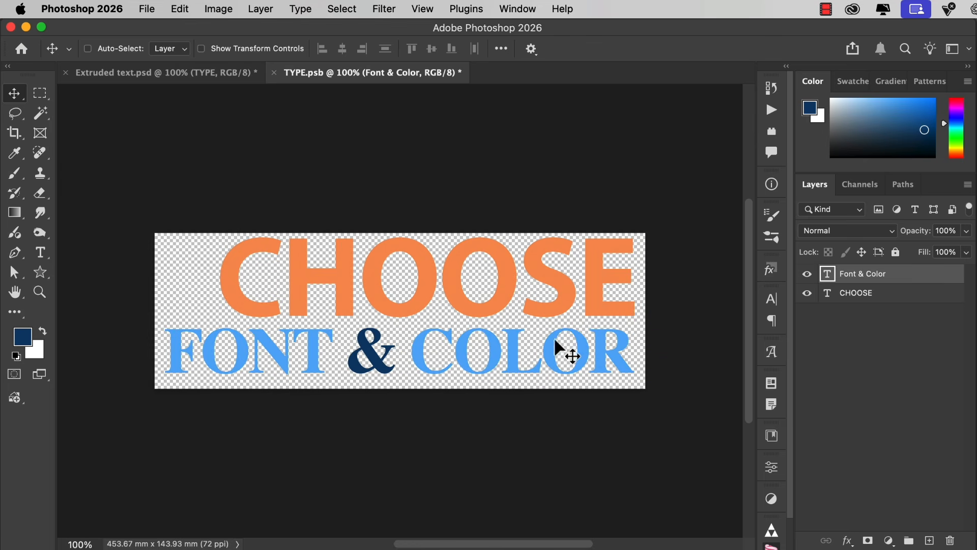
left_click(503, 298, "super")
key("super+t")
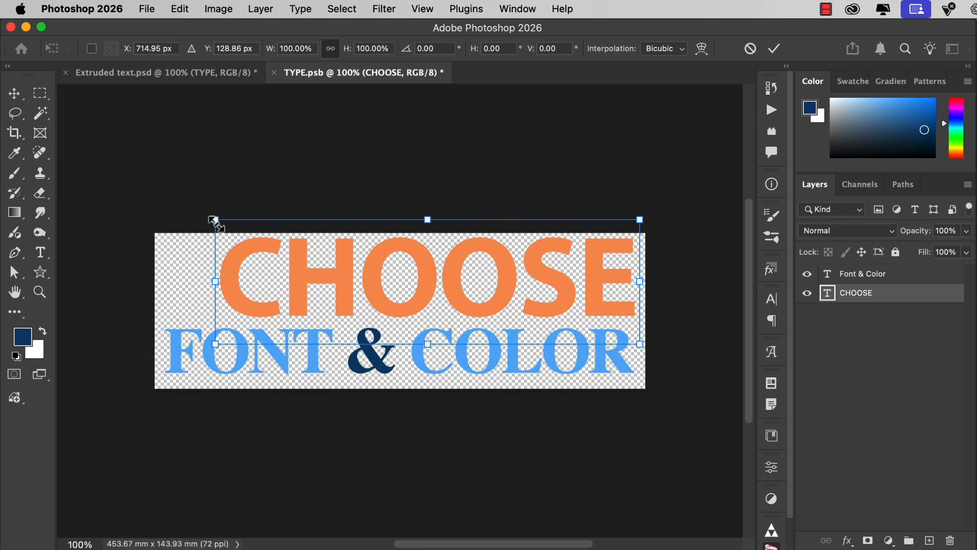
left_click_drag(213, 219, 244, 218)
key("Return")
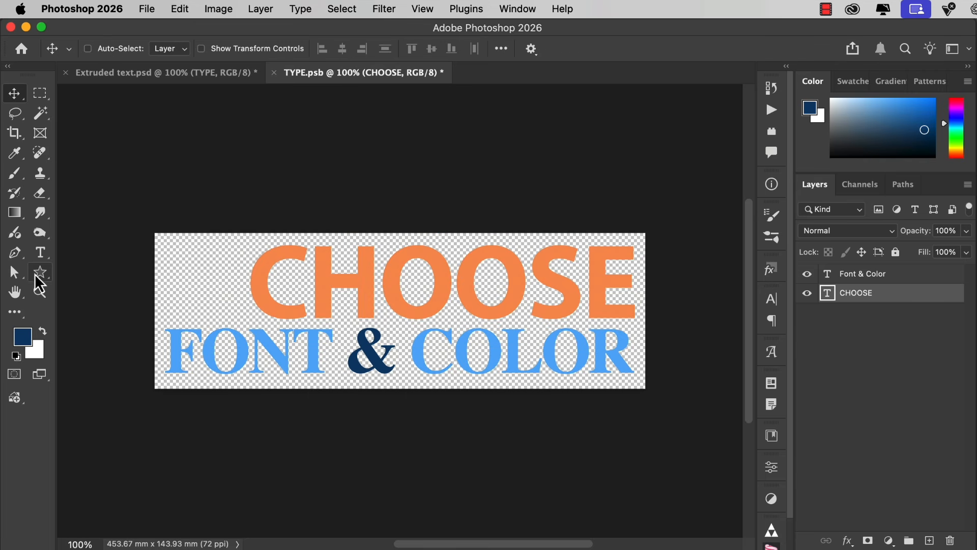
Draw a five-pointed star about 191 by 182 px to the left of CHOOSE and fill it with red
left_click_drag(36, 273, 108, 331)
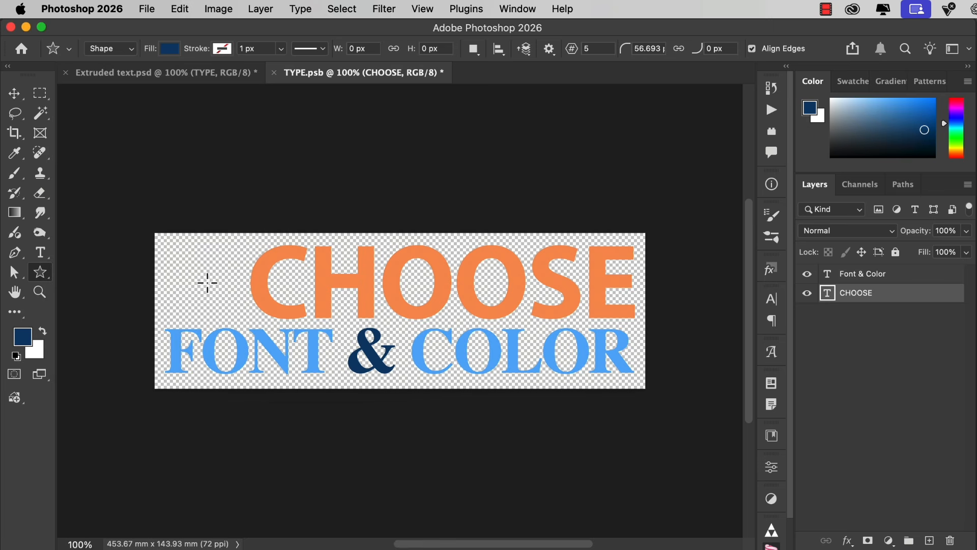
left_click_drag(207, 283, 258, 265)
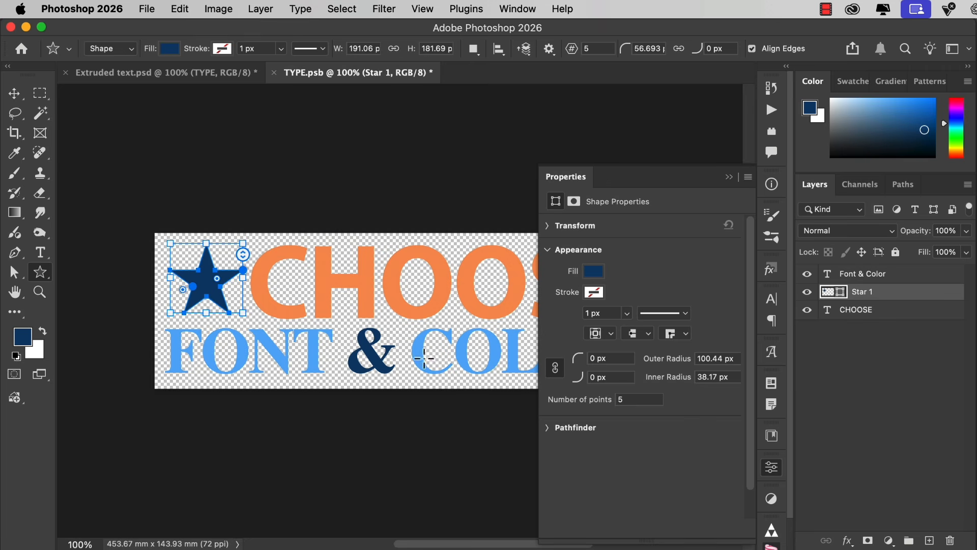
left_click(958, 156)
mouse_move(926, 106)
left_mouse_down()
mouse_move(930, 116)
mouse_move(922, 110)
left_mouse_up()
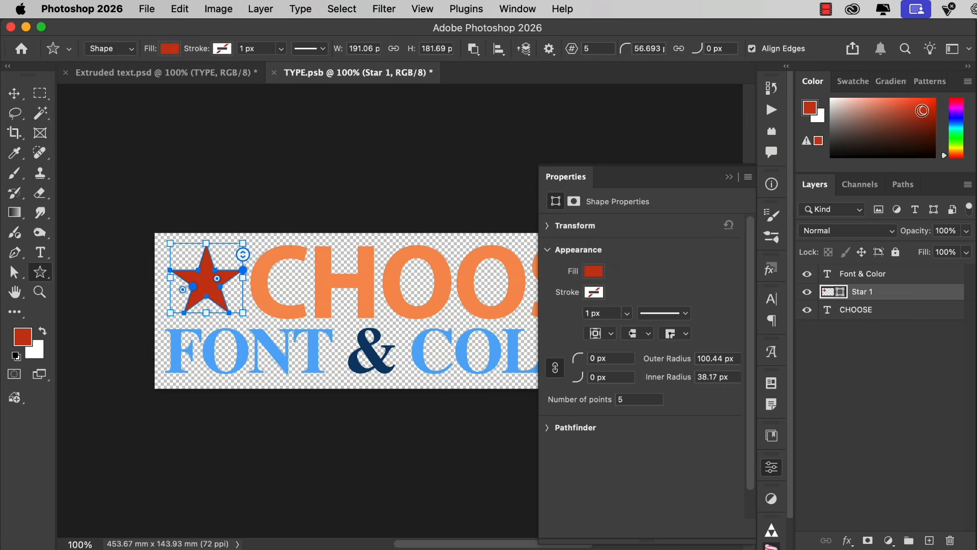
Save the edited TYPE.psb smart object contents and return to the Extruded text.psd document
left_click(729, 176)
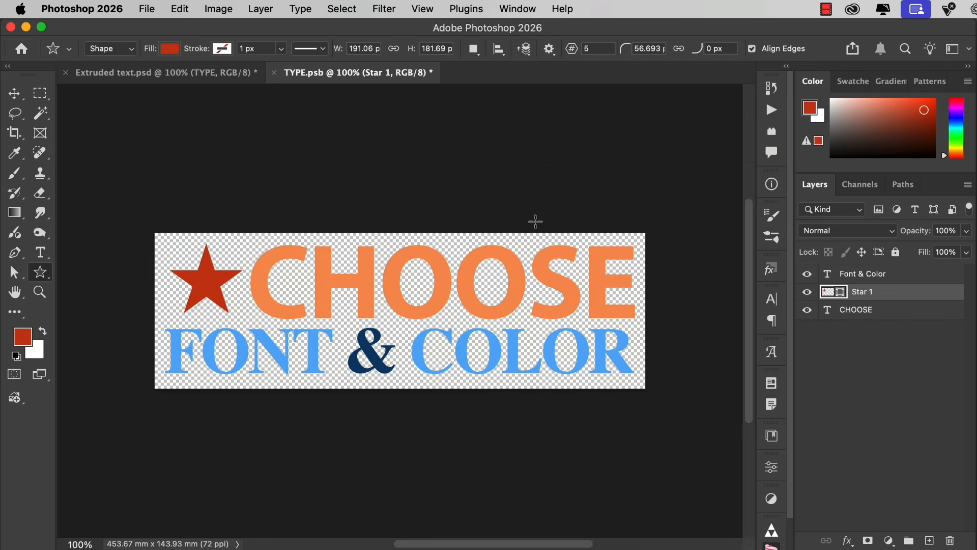
key("v")
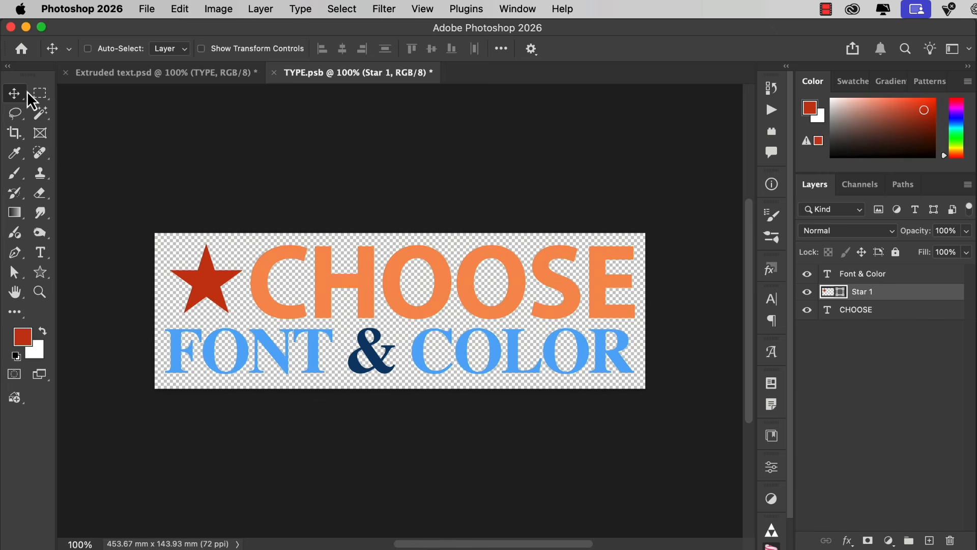
left_click(147, 9)
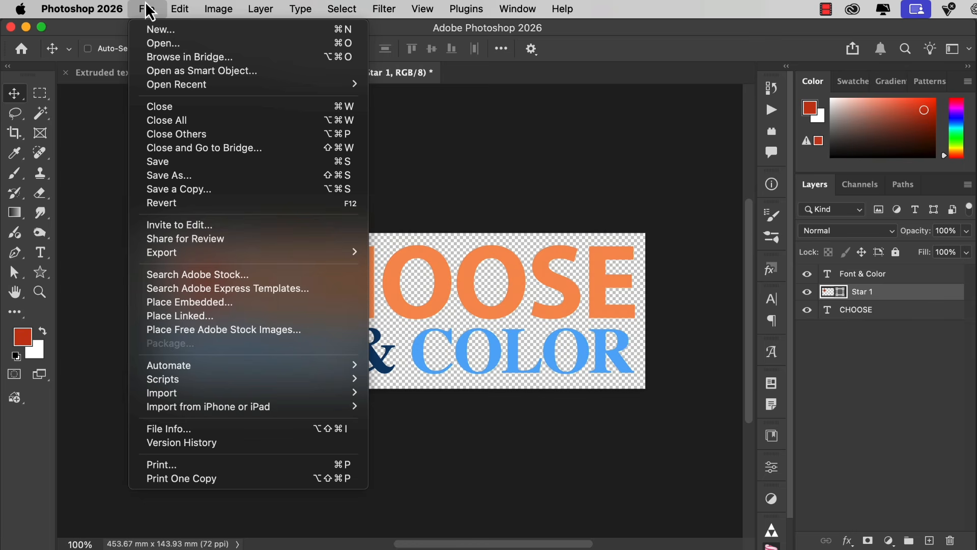
left_click(197, 162)
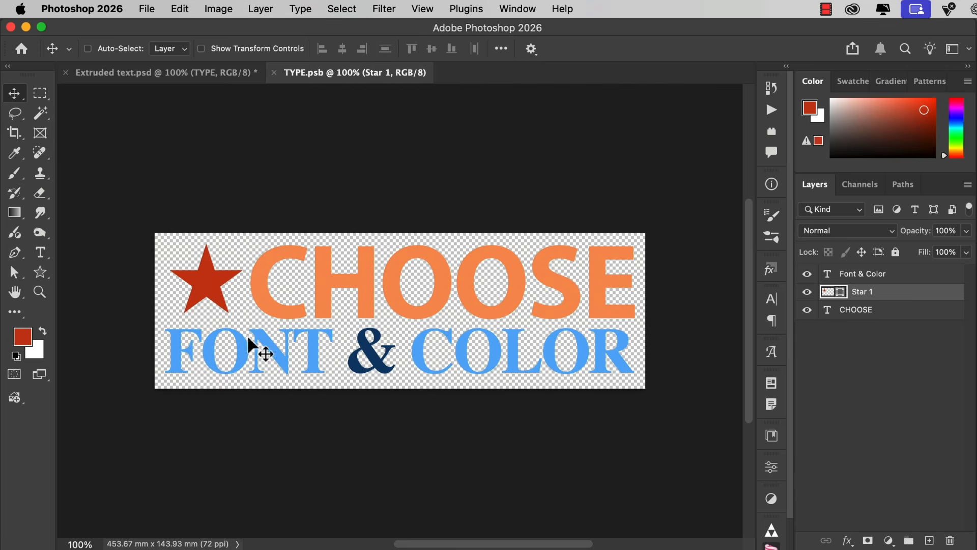
left_click(212, 72)
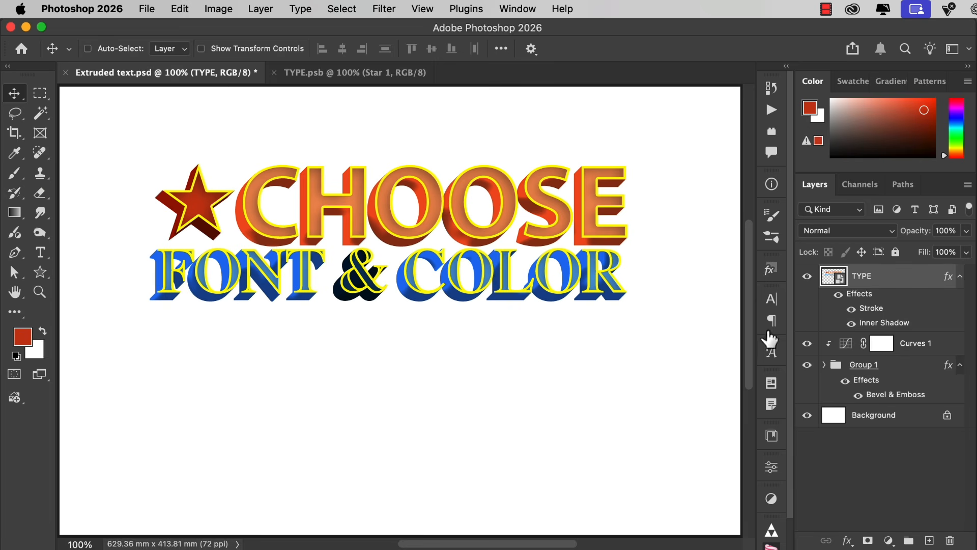
Reduce the size of the yellow stroke effect on the TYPE layer to 3 px
left_click(824, 370)
double_click(870, 310)
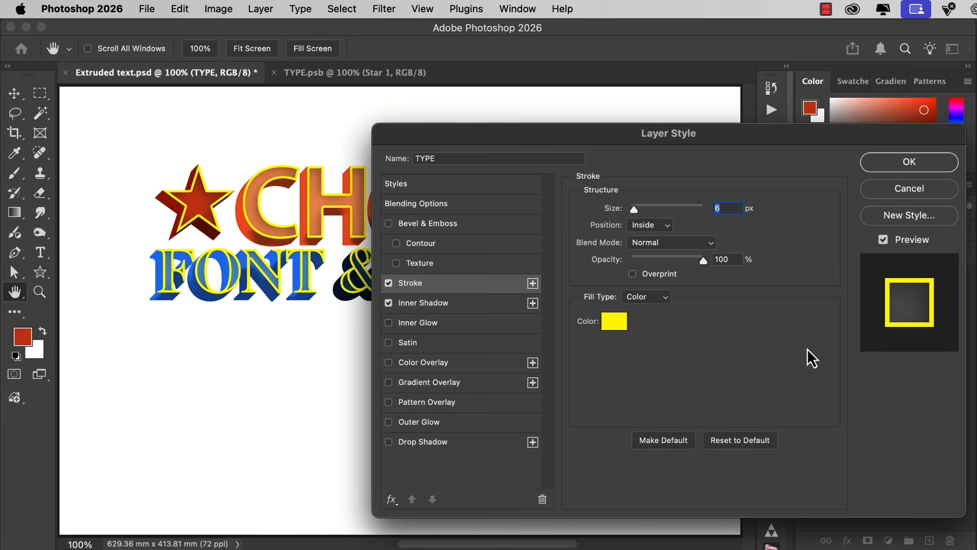
key("Down")
key("Down")
key("Down")
key("Down")
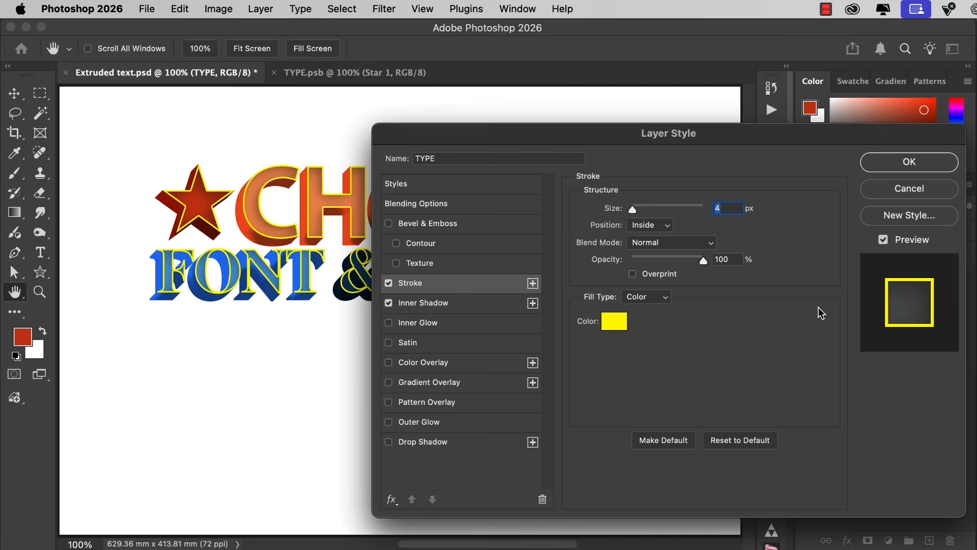
key("Up")
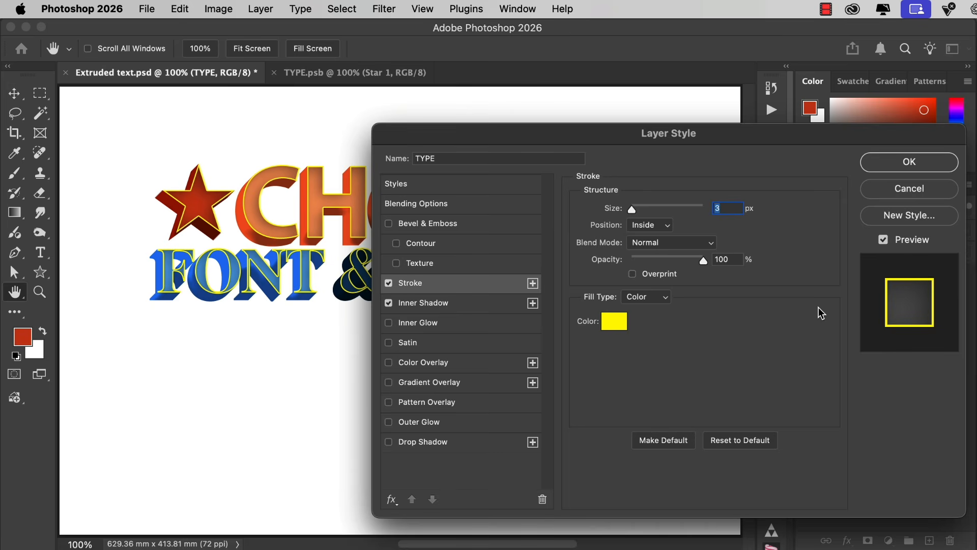
key("Return")
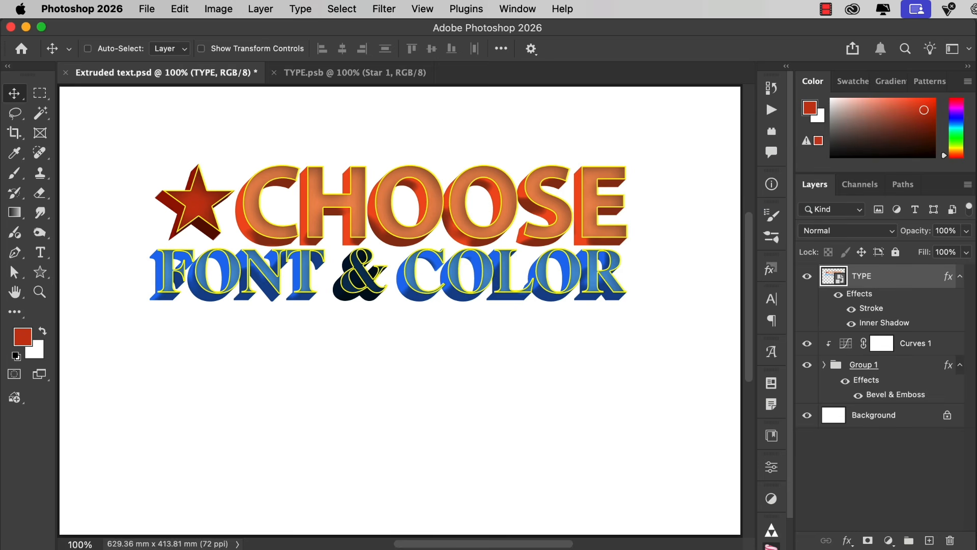